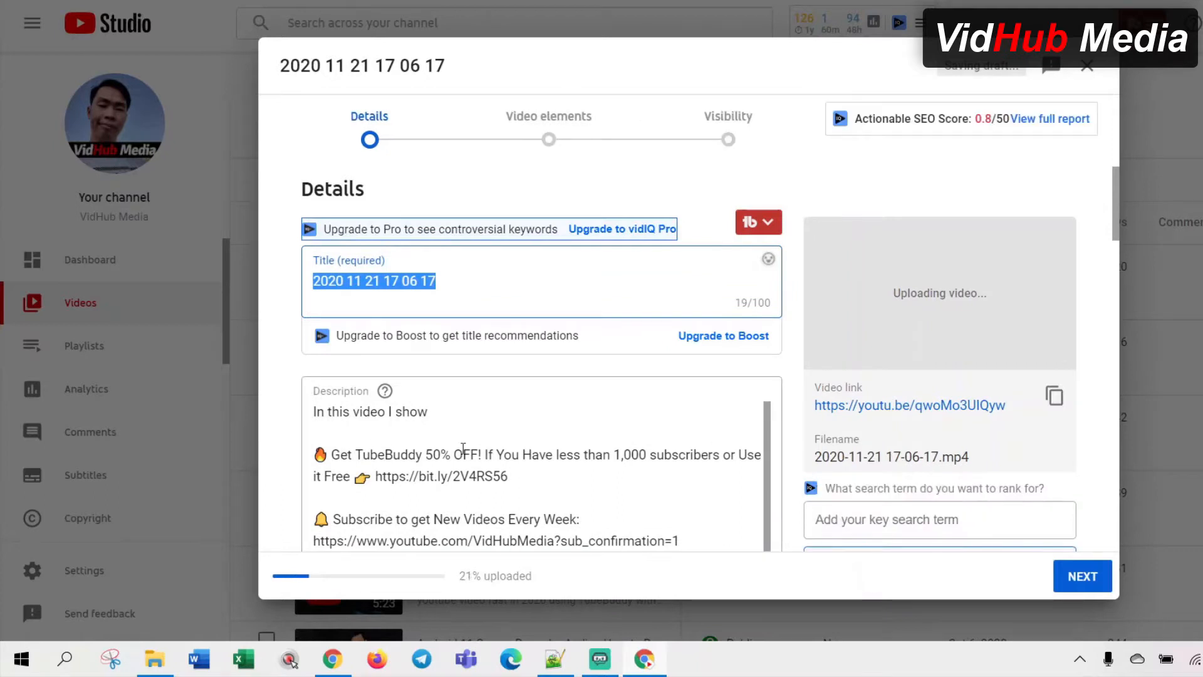
Examine the draft's prefilled description, audience setting and, under the additional options, its tags
click(467, 429)
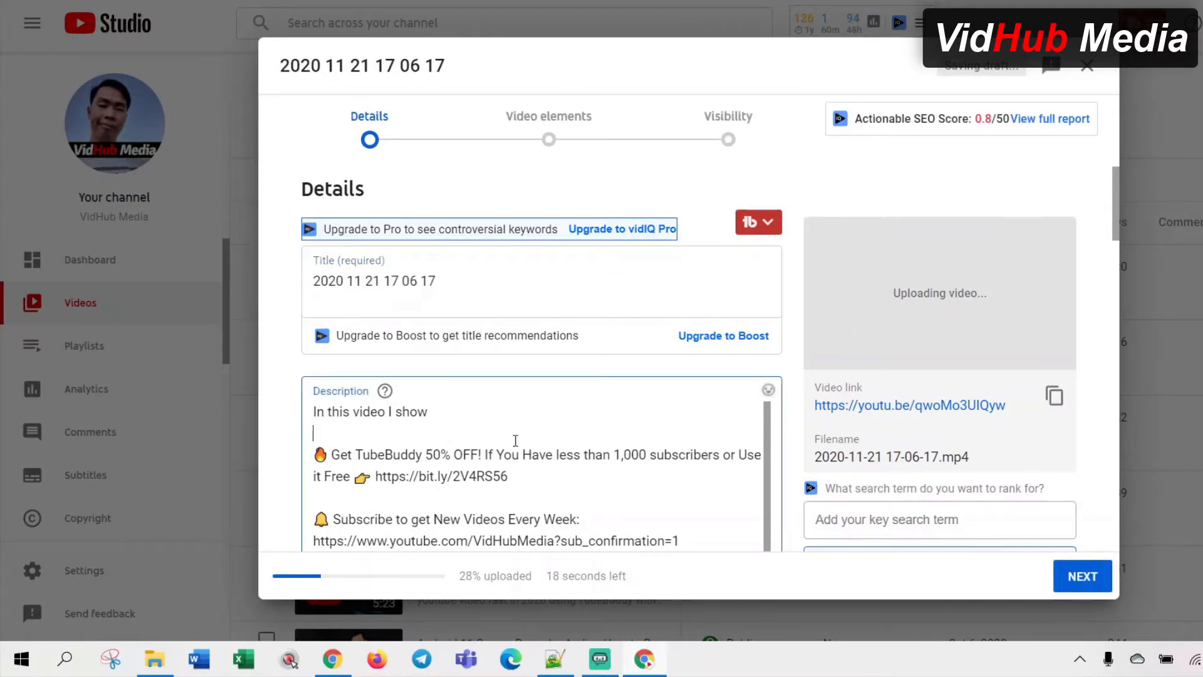
scroll(501, 431, down, 2)
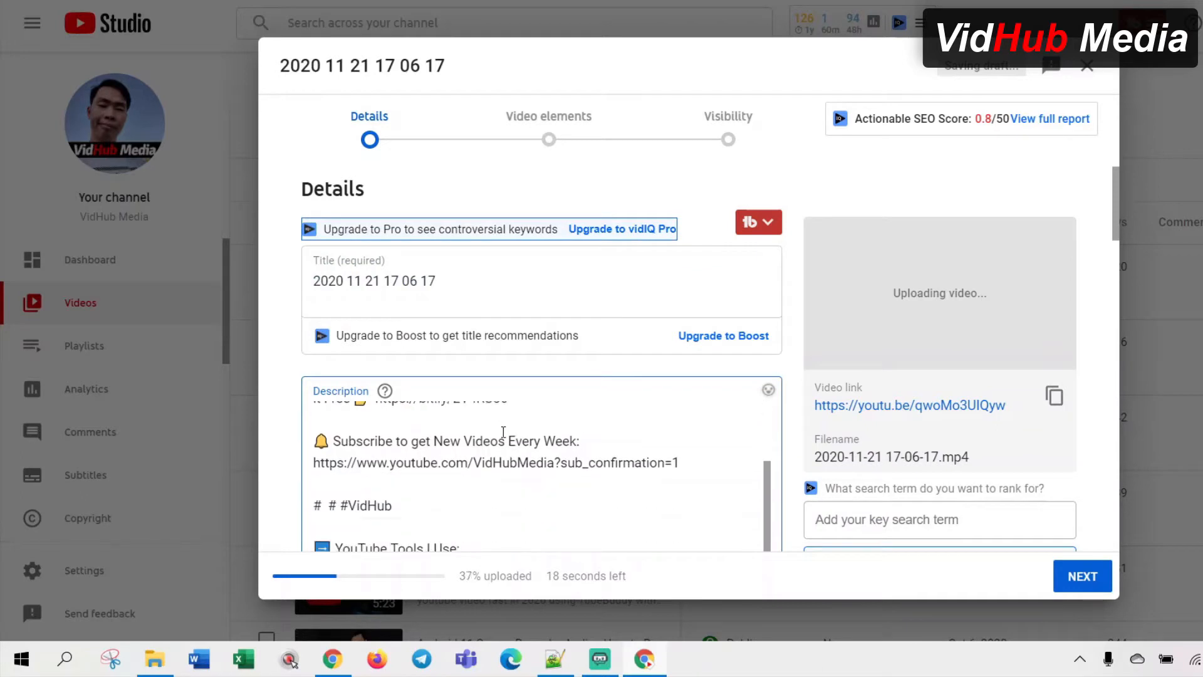
scroll(505, 431, up, 2)
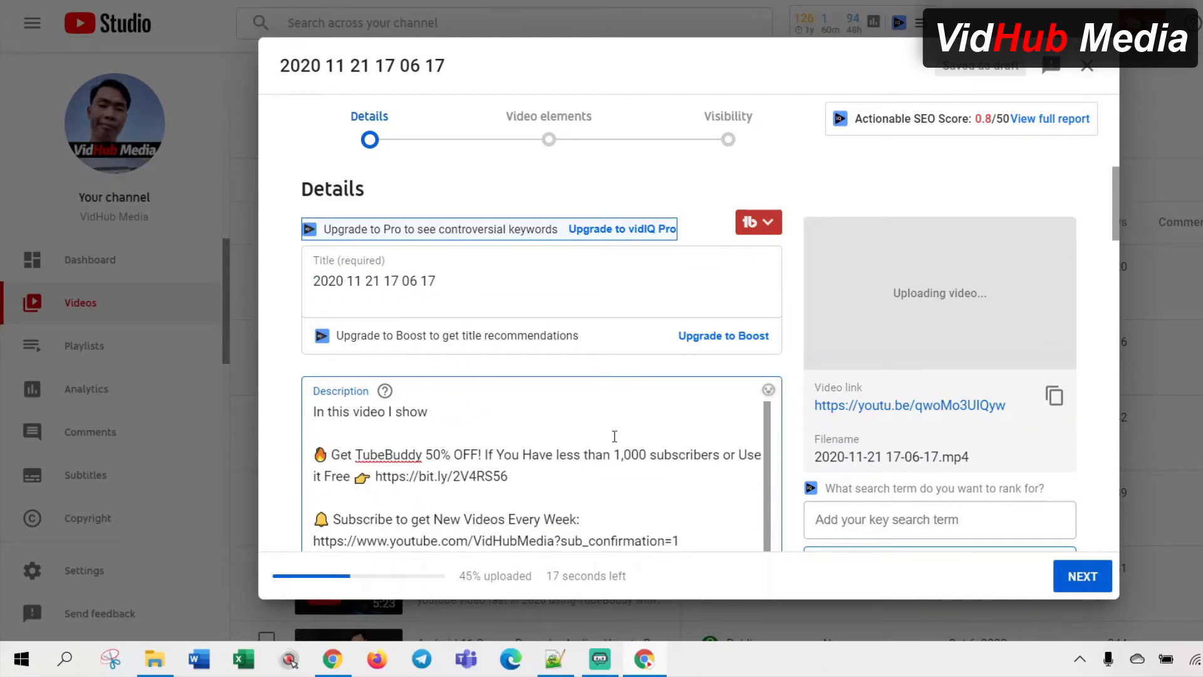
scroll(741, 496, down, 4)
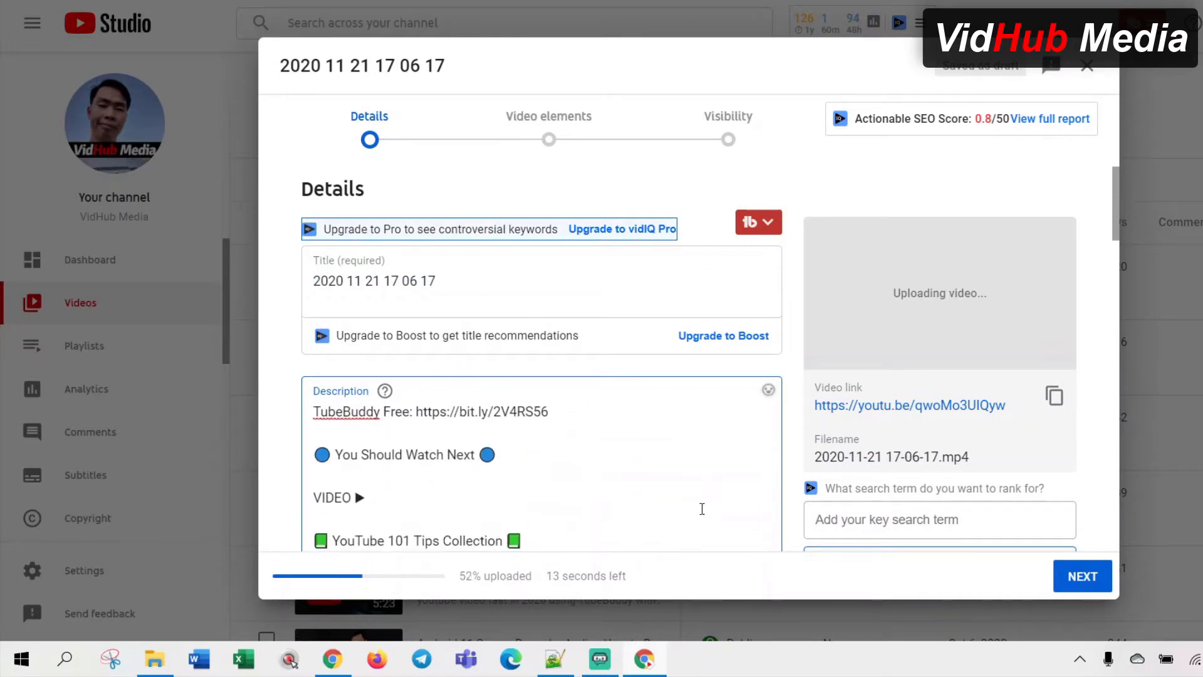
scroll(701, 508, down, 10)
scroll(639, 358, down, 10)
scroll(645, 366, down, 4)
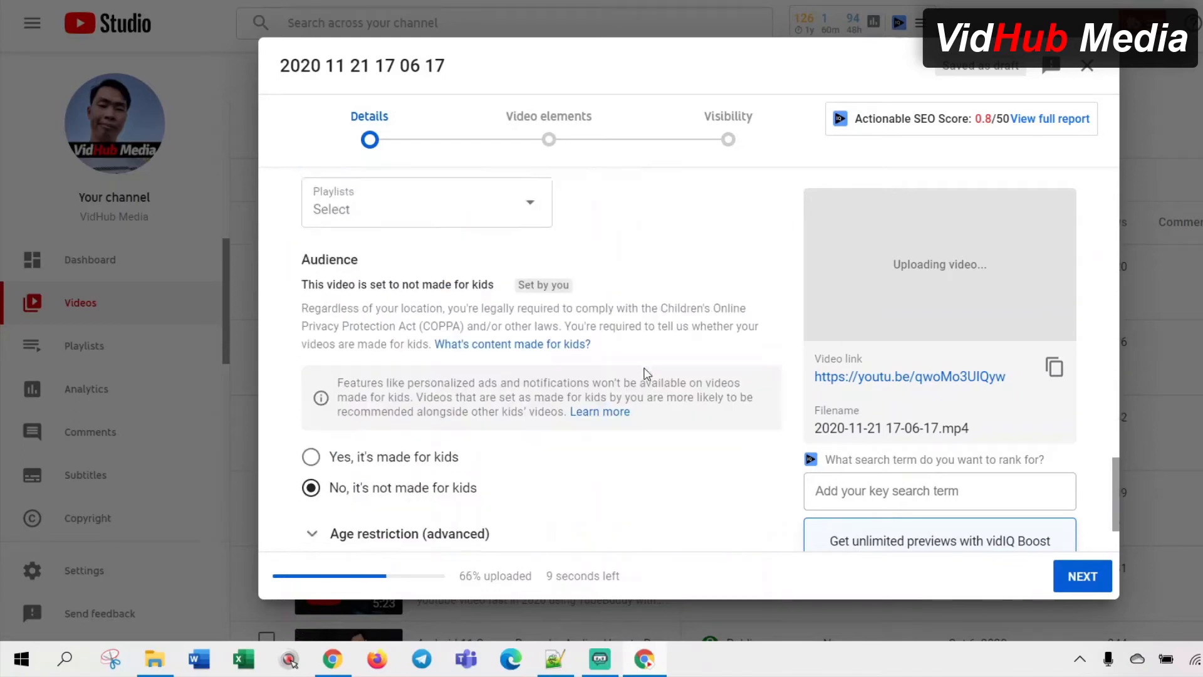
scroll(645, 372, down, 2)
click(326, 491)
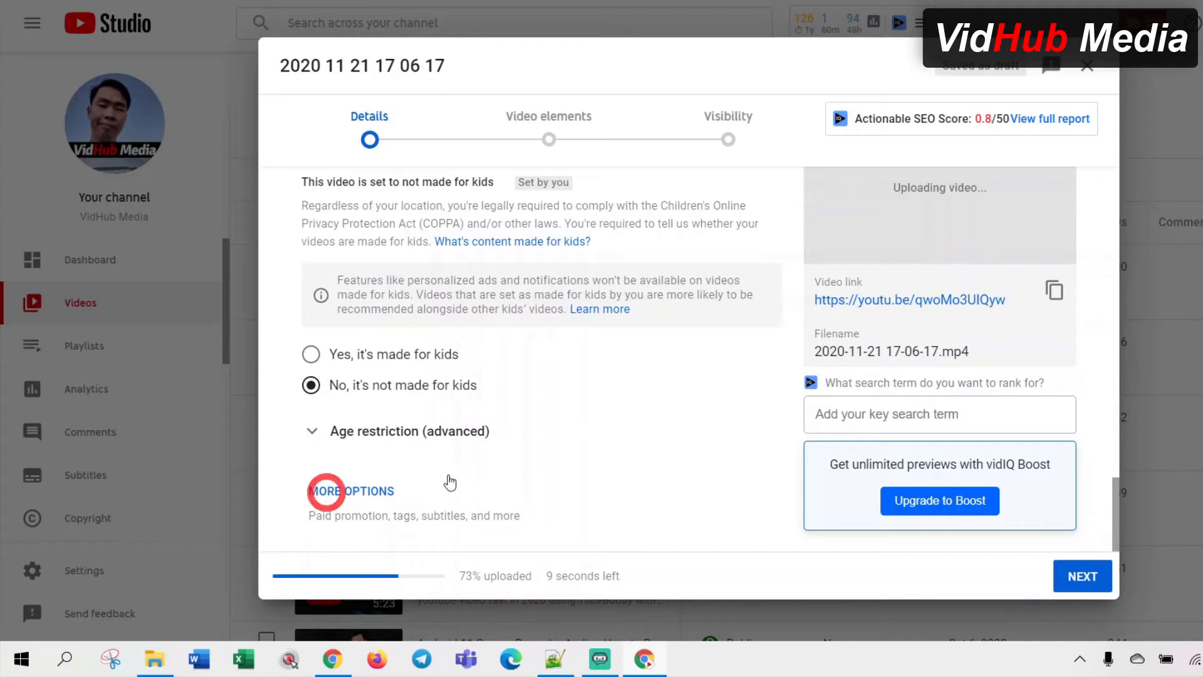
scroll(610, 432, down, 6)
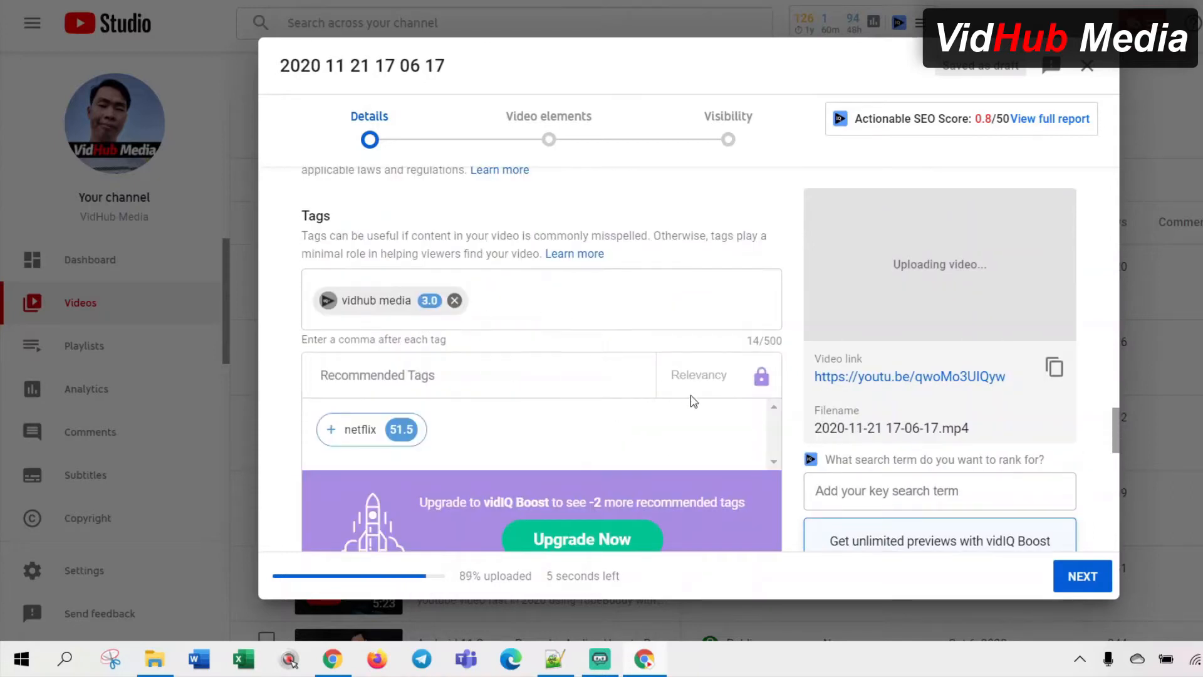
scroll(693, 401, up, 15)
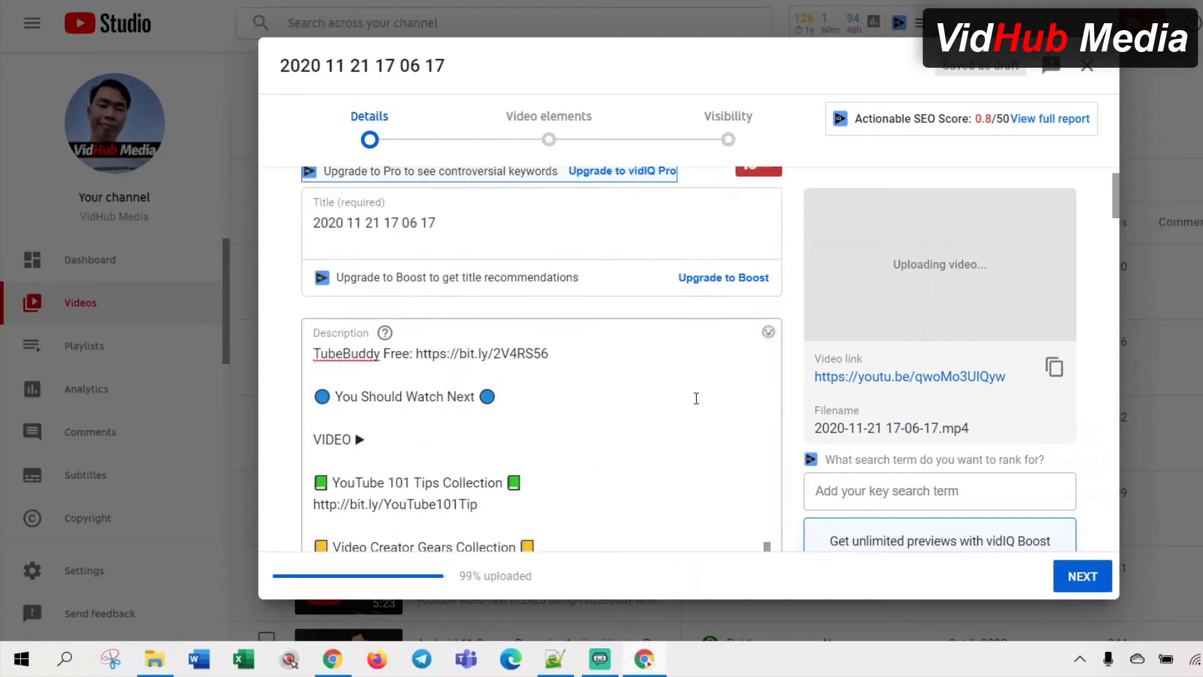
scroll(696, 399, up, 1)
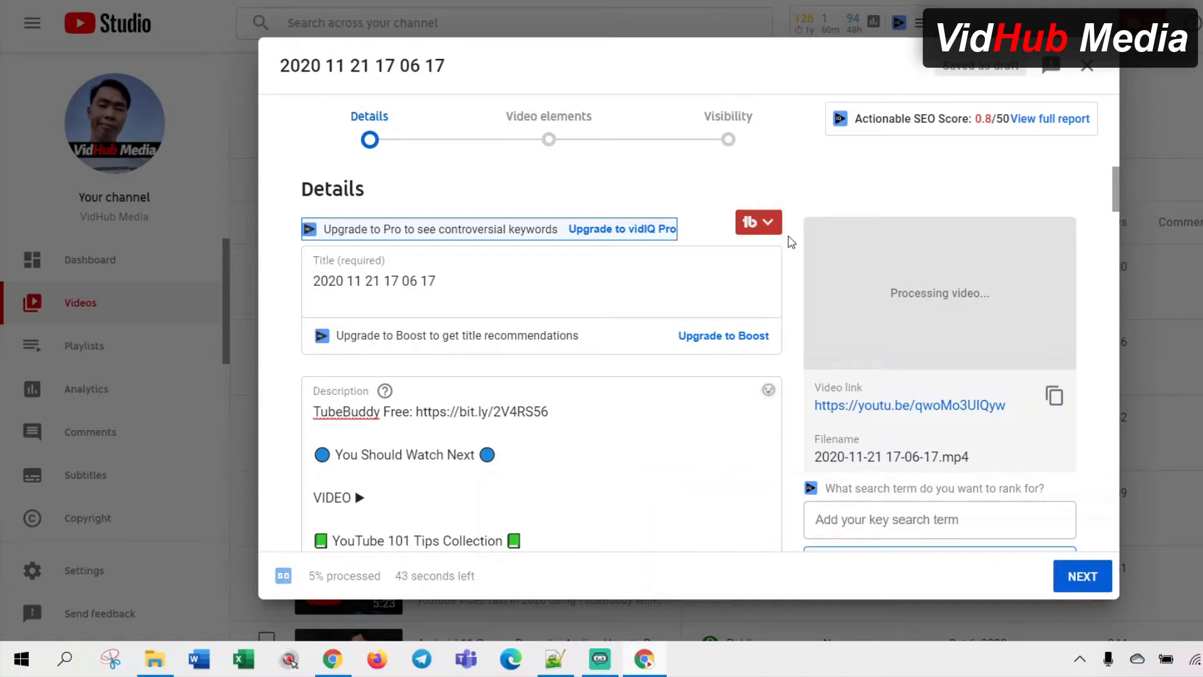
Apply the TubeBuddy upload default "YouTube Tools" to the video draft and enter "a" as the title
click(761, 224)
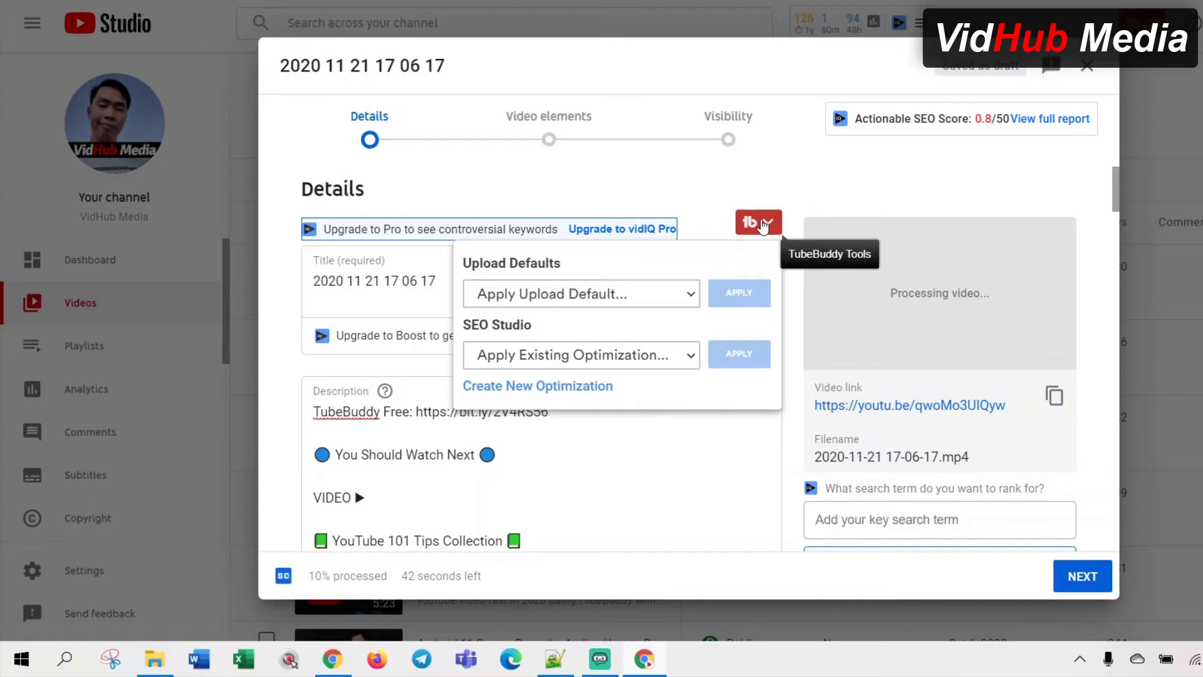
click(689, 293)
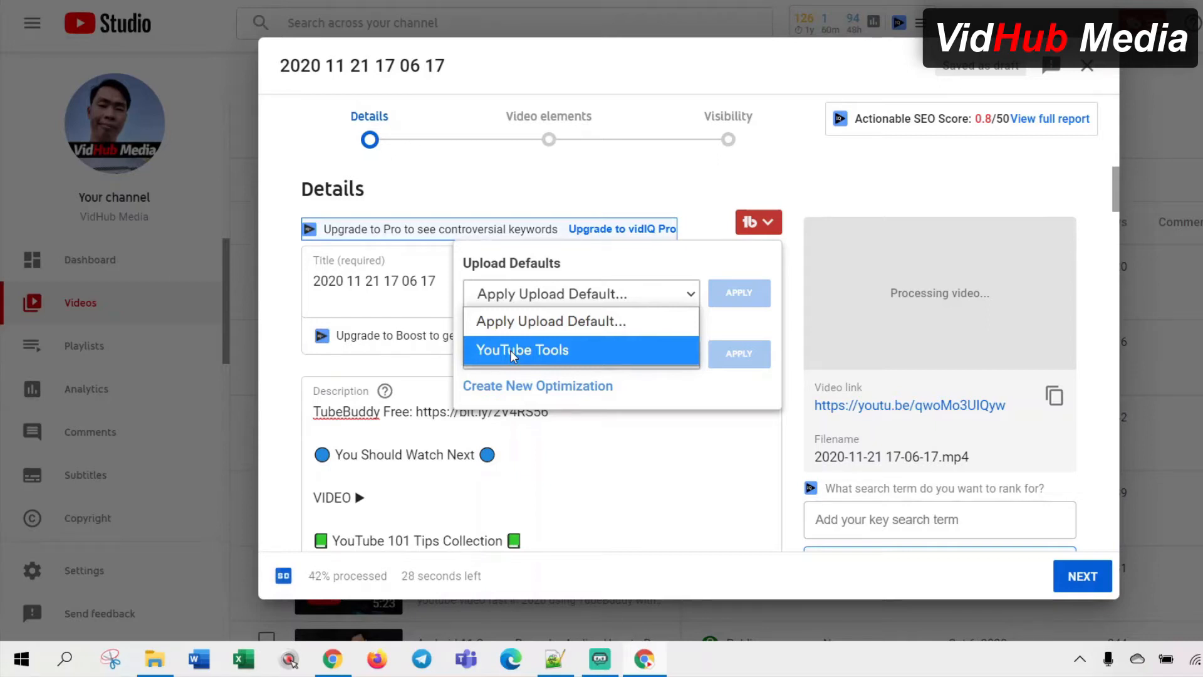
click(580, 352)
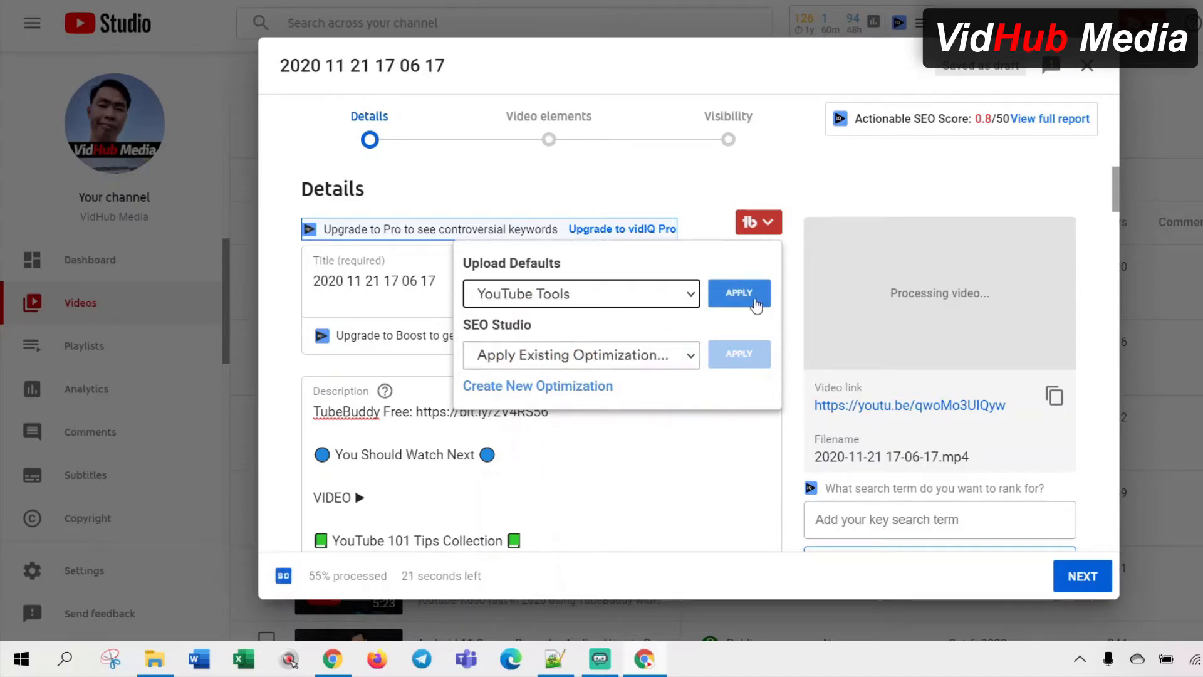
click(745, 299)
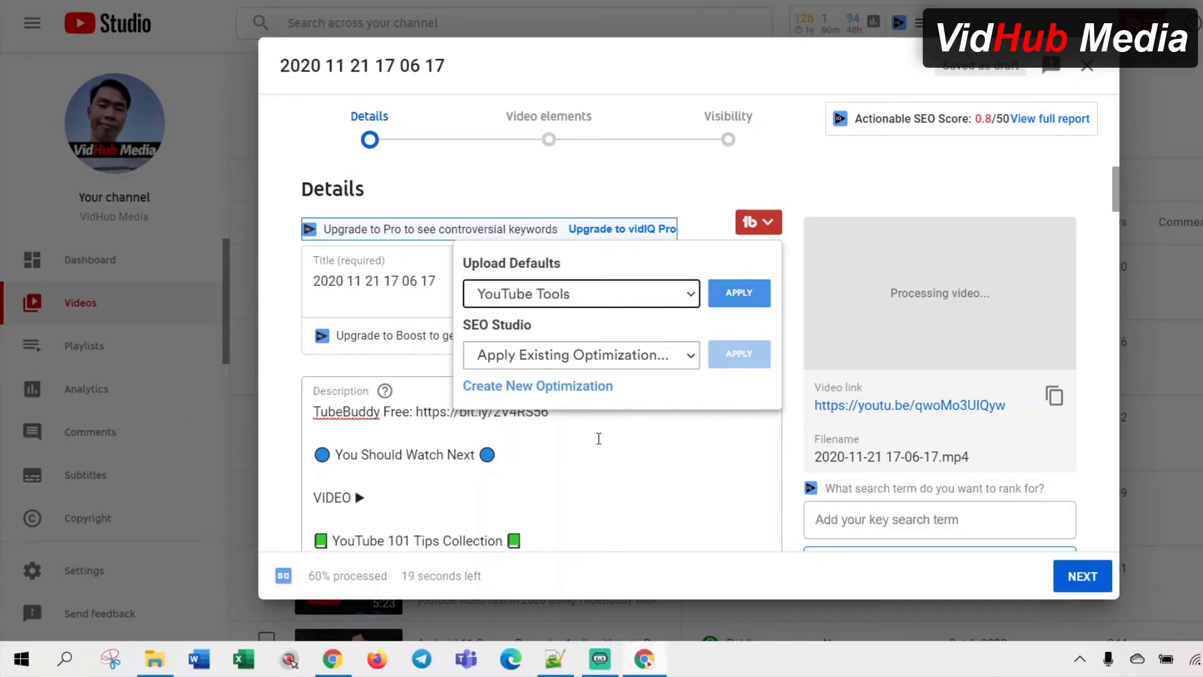
click(731, 306)
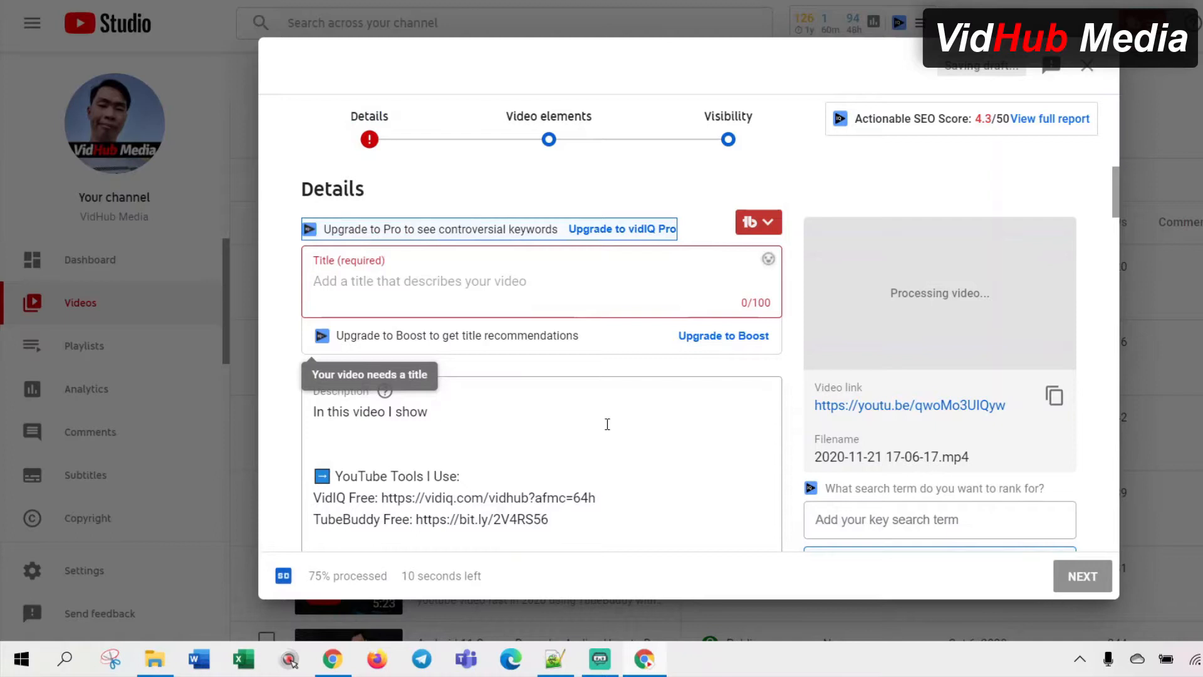
text(a)
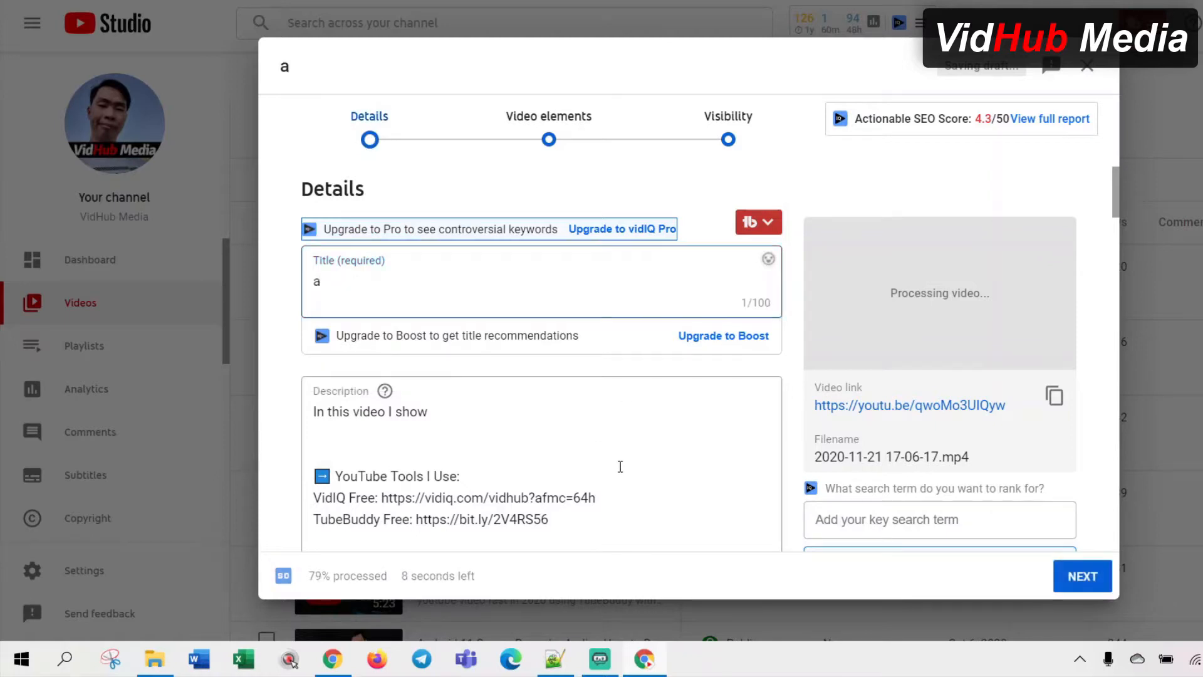
Check the draft's applied description, thumbnail section and tags, and close the upload details
click(478, 462)
scroll(642, 450, down, 7)
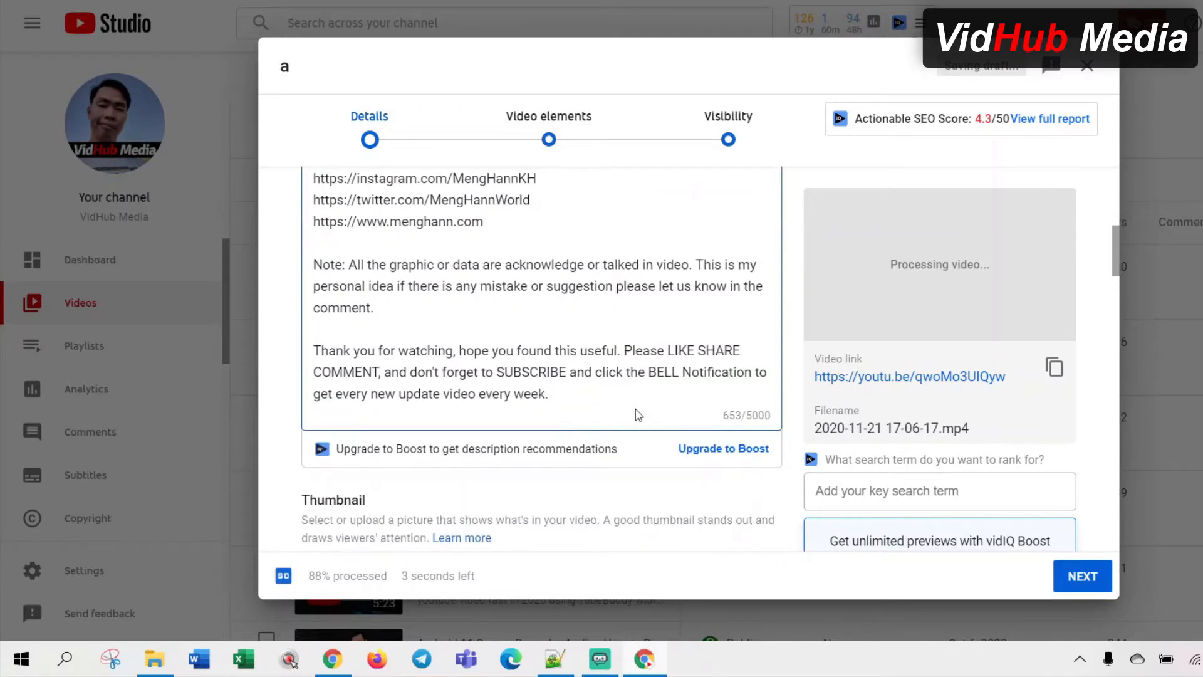
scroll(636, 414, up, 8)
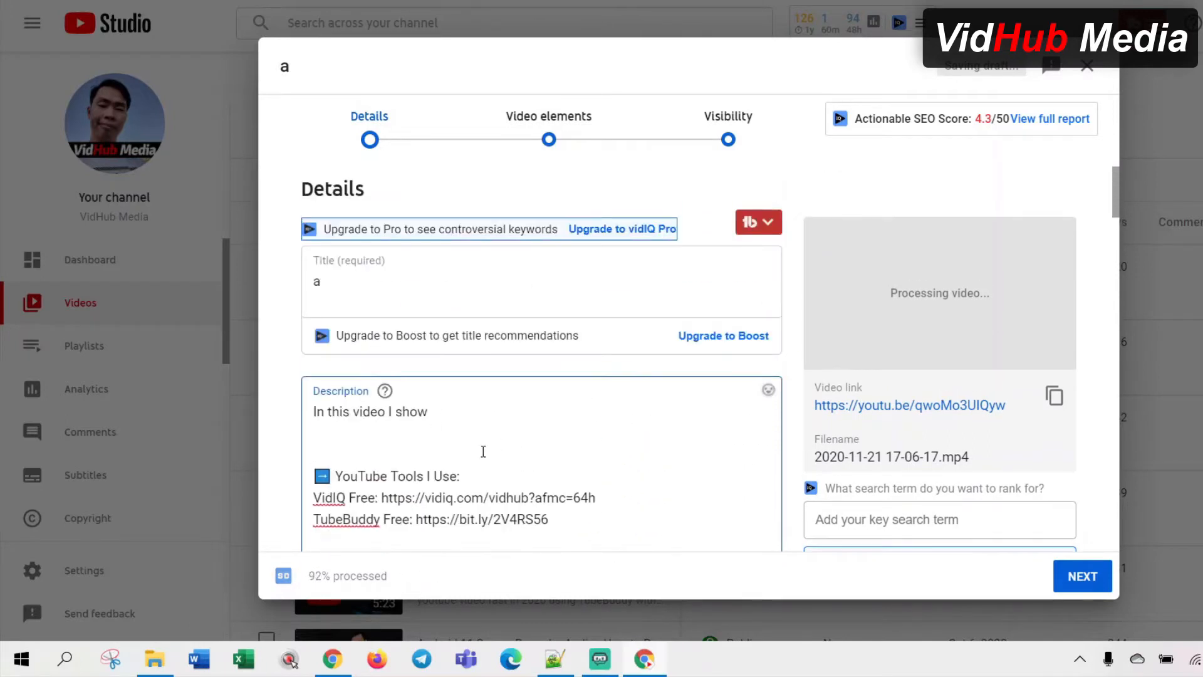
scroll(549, 441, down, 10)
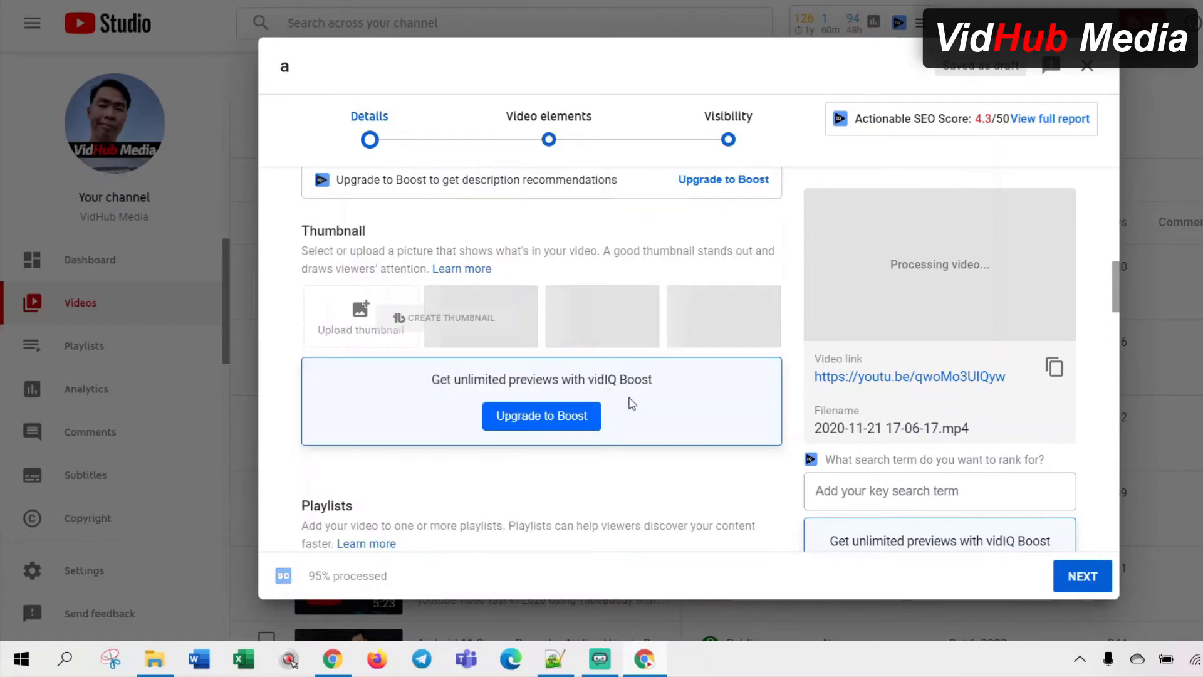
scroll(630, 402, down, 6)
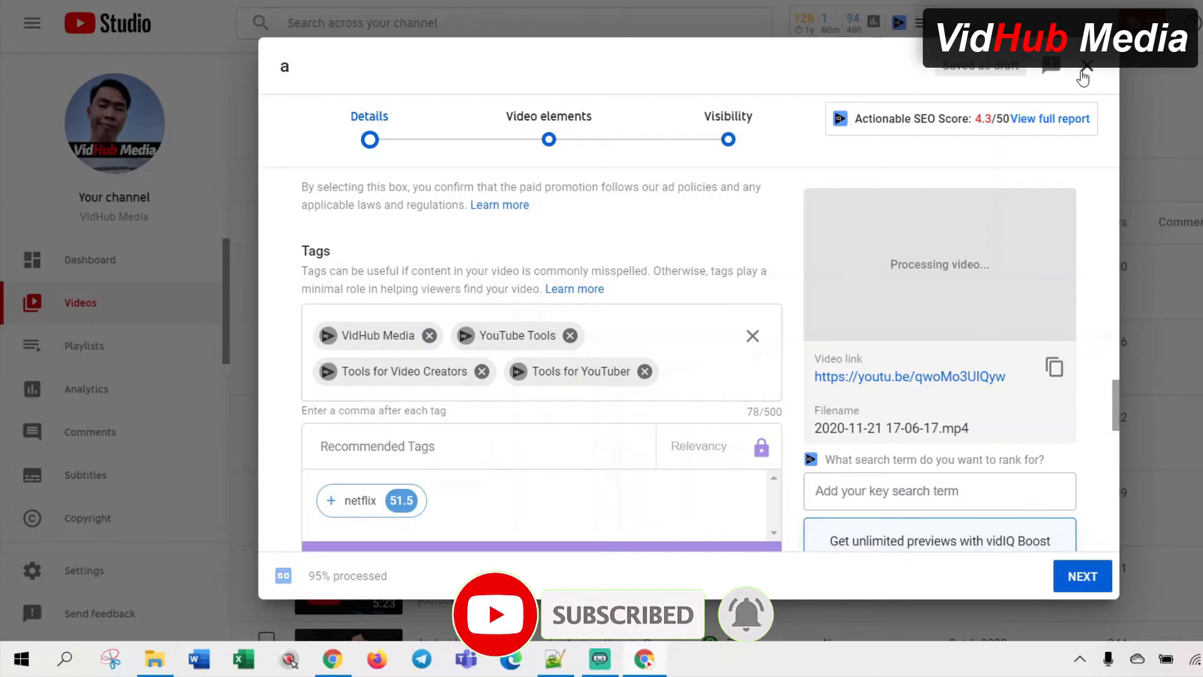
click(1088, 66)
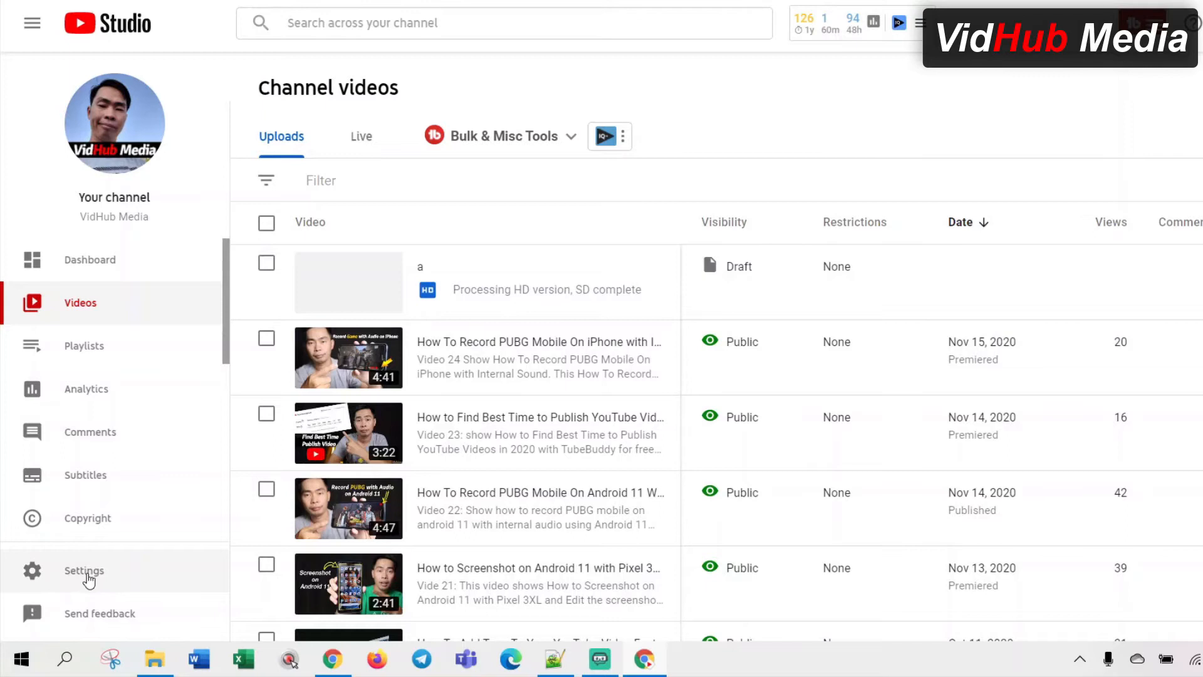
Open the channel's upload defaults and examine the basic info: description, visibility and tags
click(88, 573)
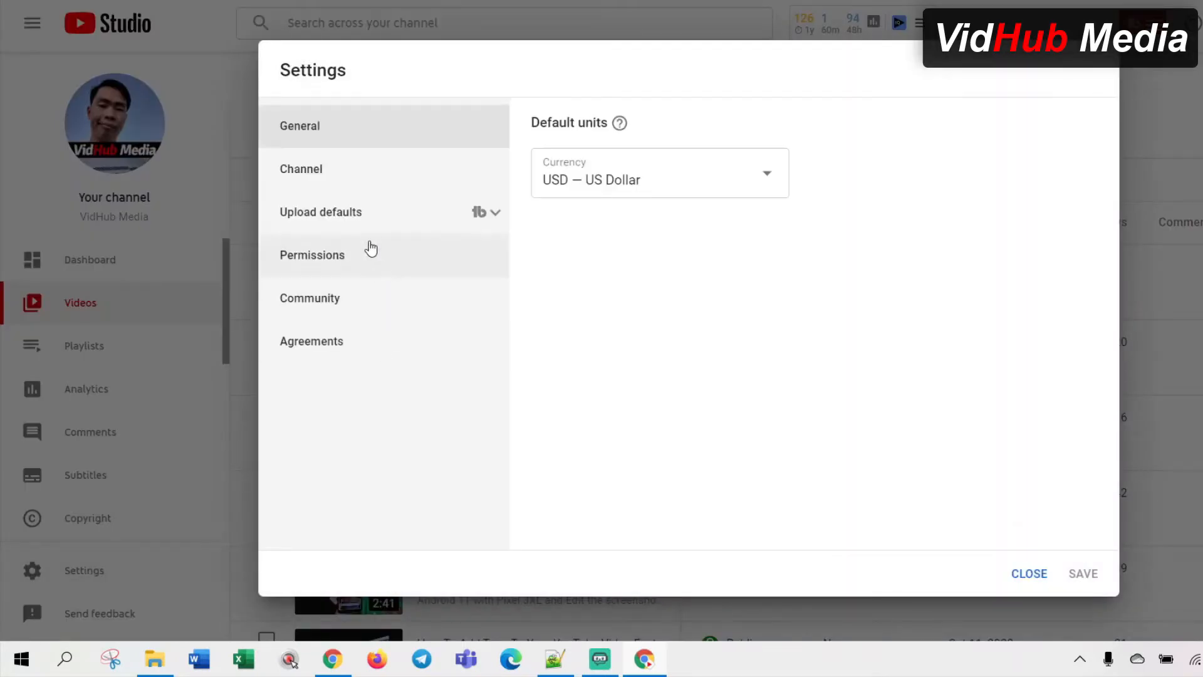
click(365, 216)
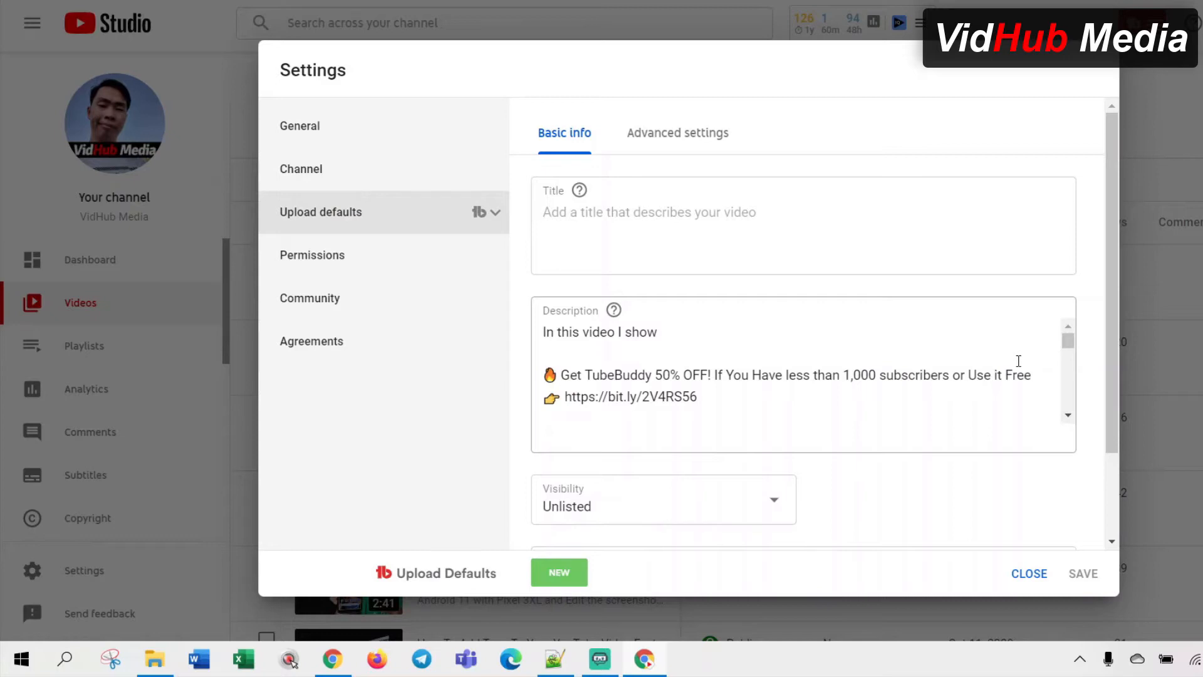
scroll(1003, 367, down, 10)
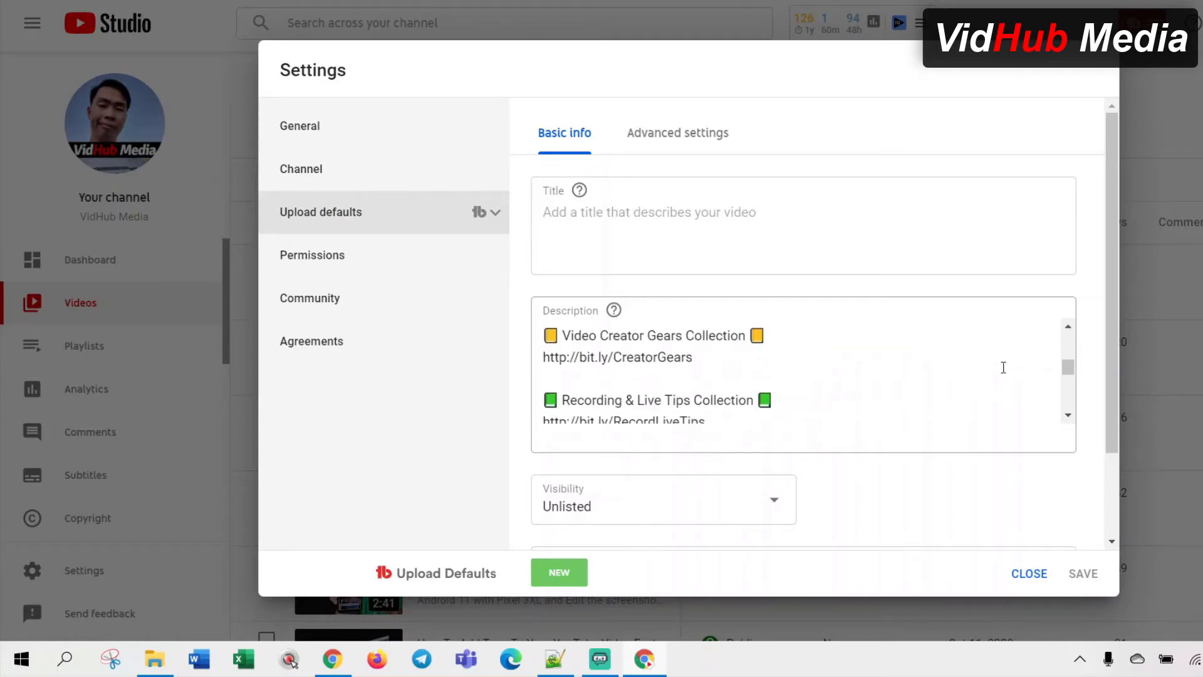
scroll(1003, 368, down, 5)
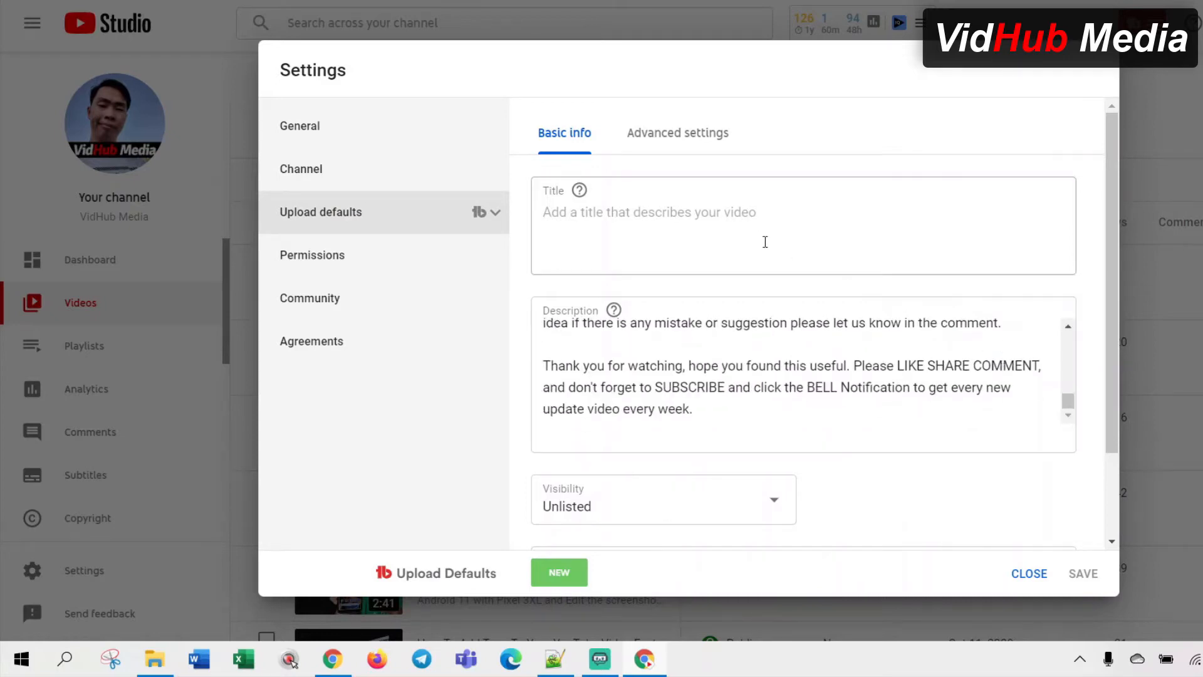
scroll(888, 386, up, 5)
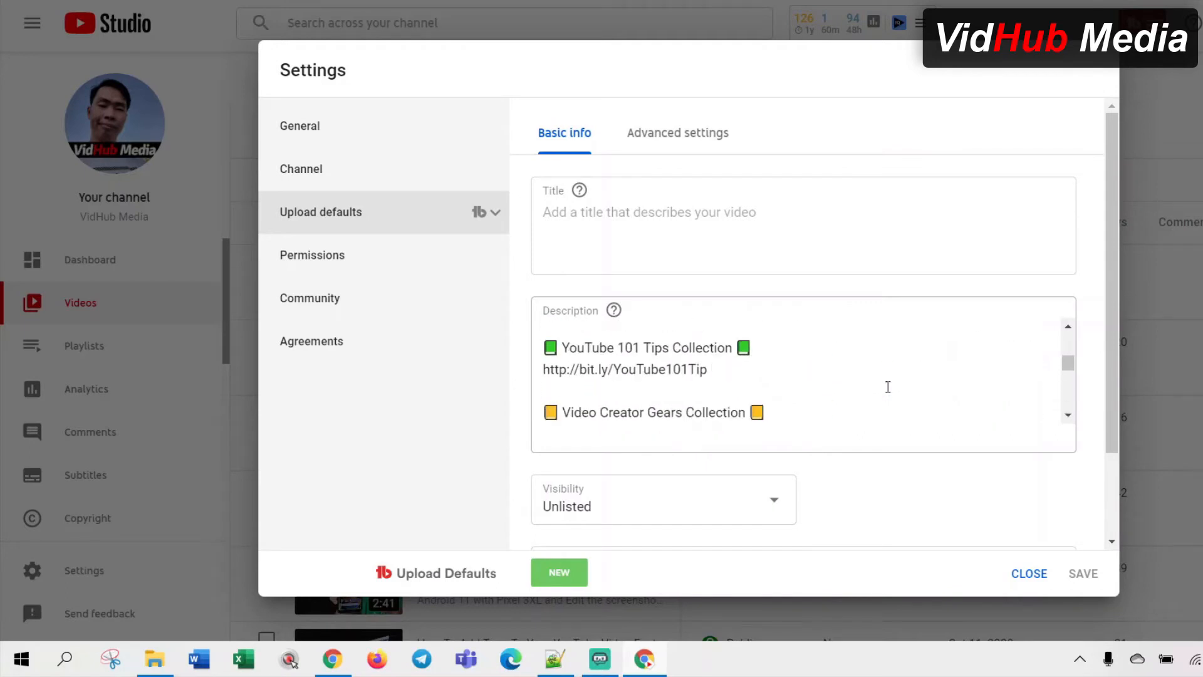
scroll(914, 426, down, 2)
scroll(967, 472, down, 2)
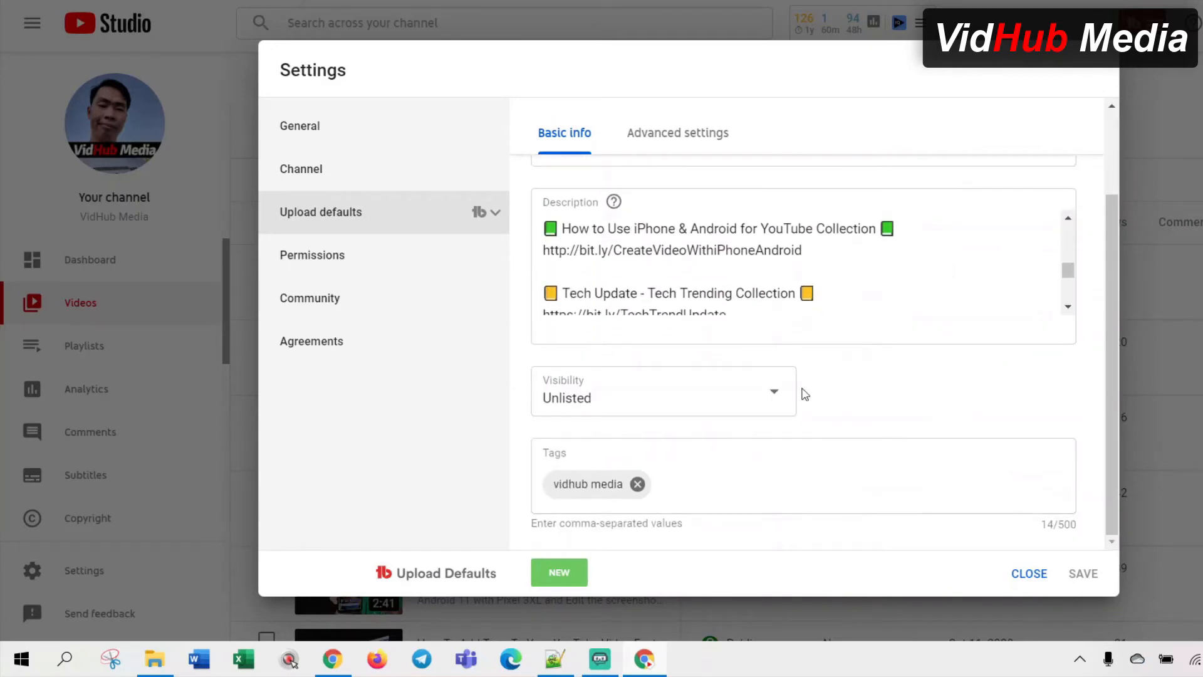
click(736, 493)
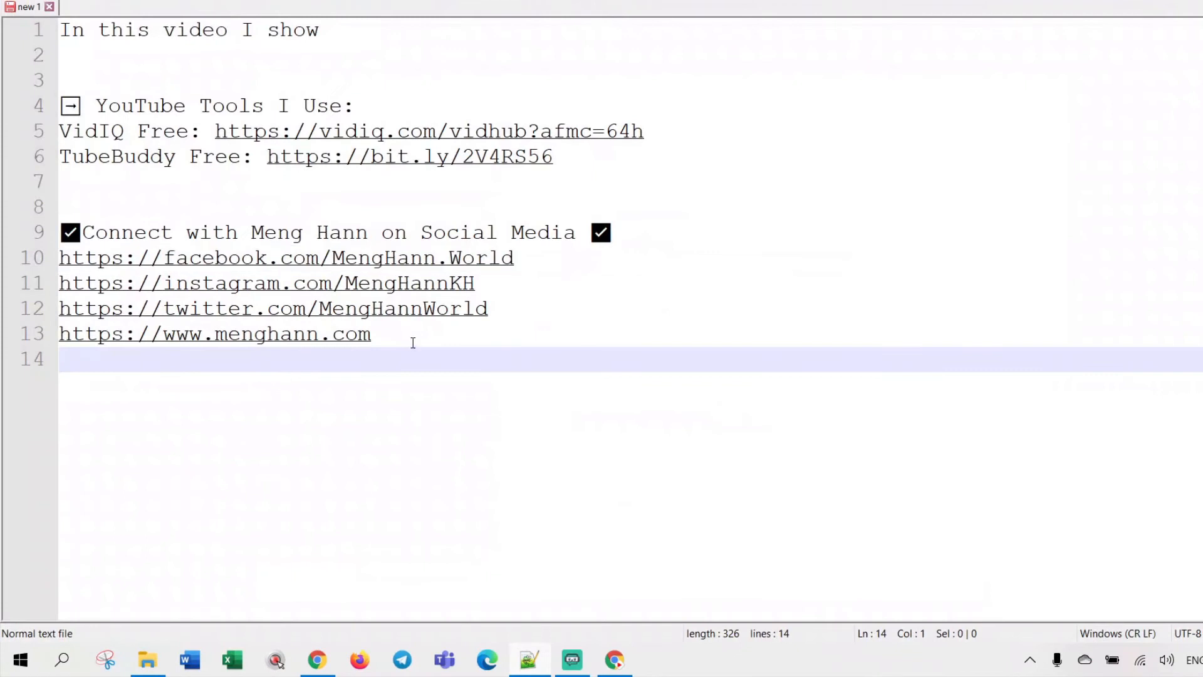
Switch to the text editor and copy the description template from blank line 3 through the last social media link on line 13
drag(413, 342, 44, 30)
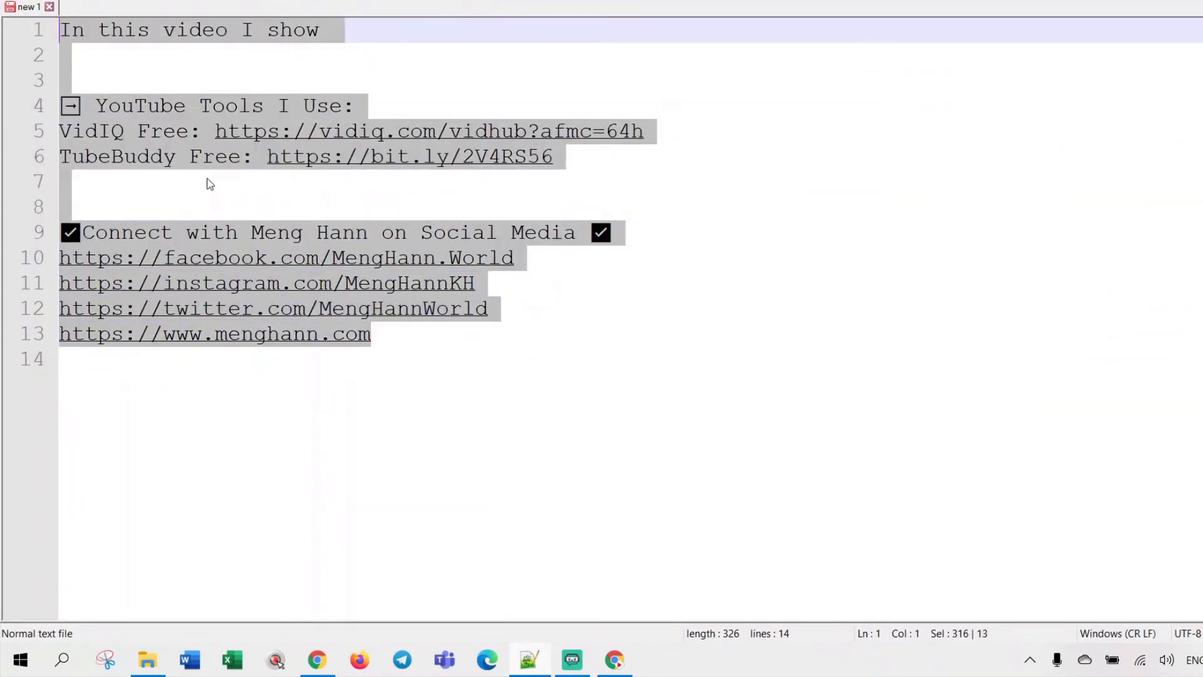
click(315, 52)
drag(459, 30, 352, 56)
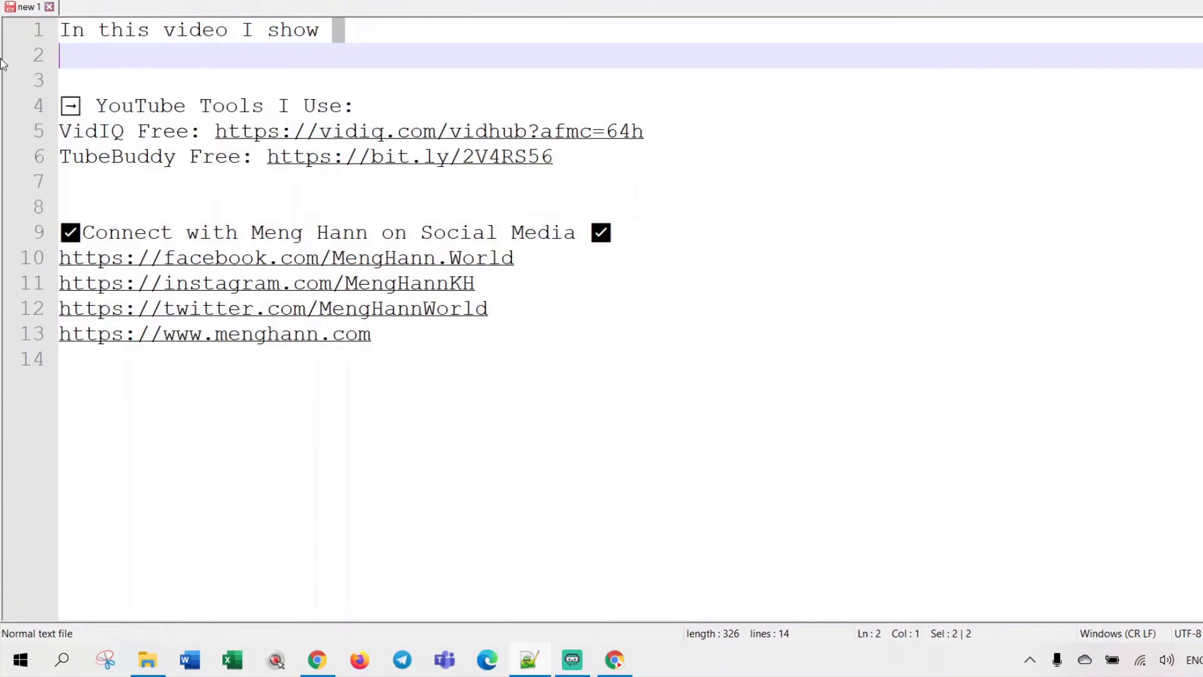
drag(66, 92, 397, 341)
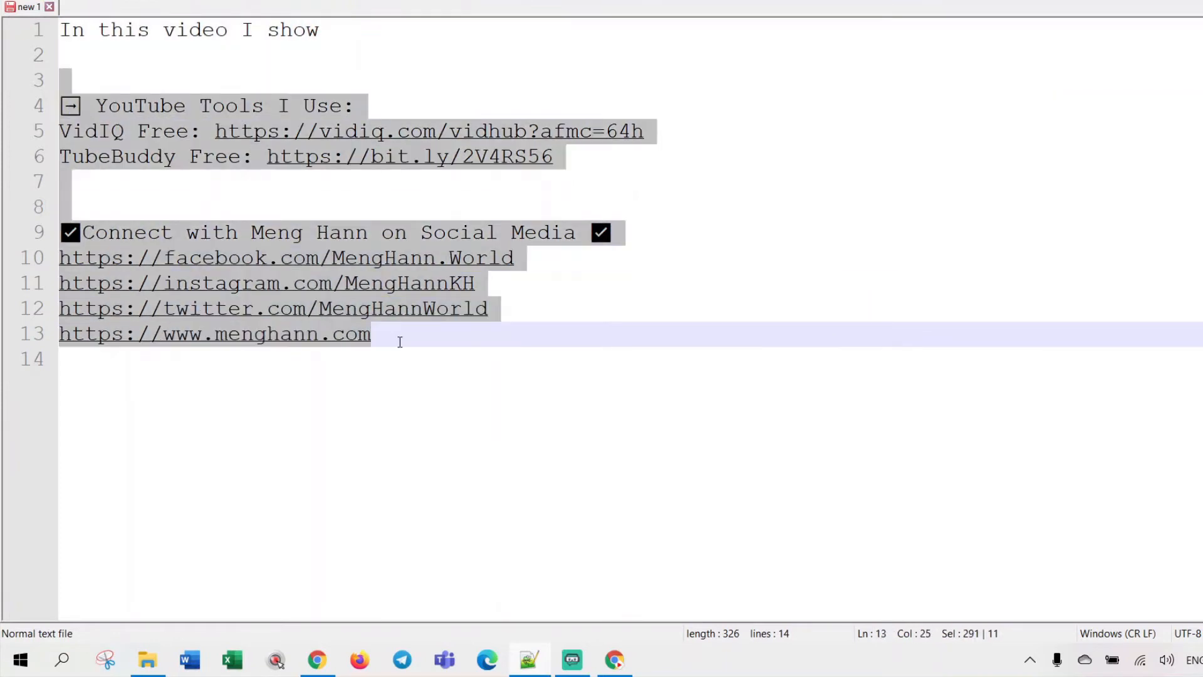
right_click(452, 145)
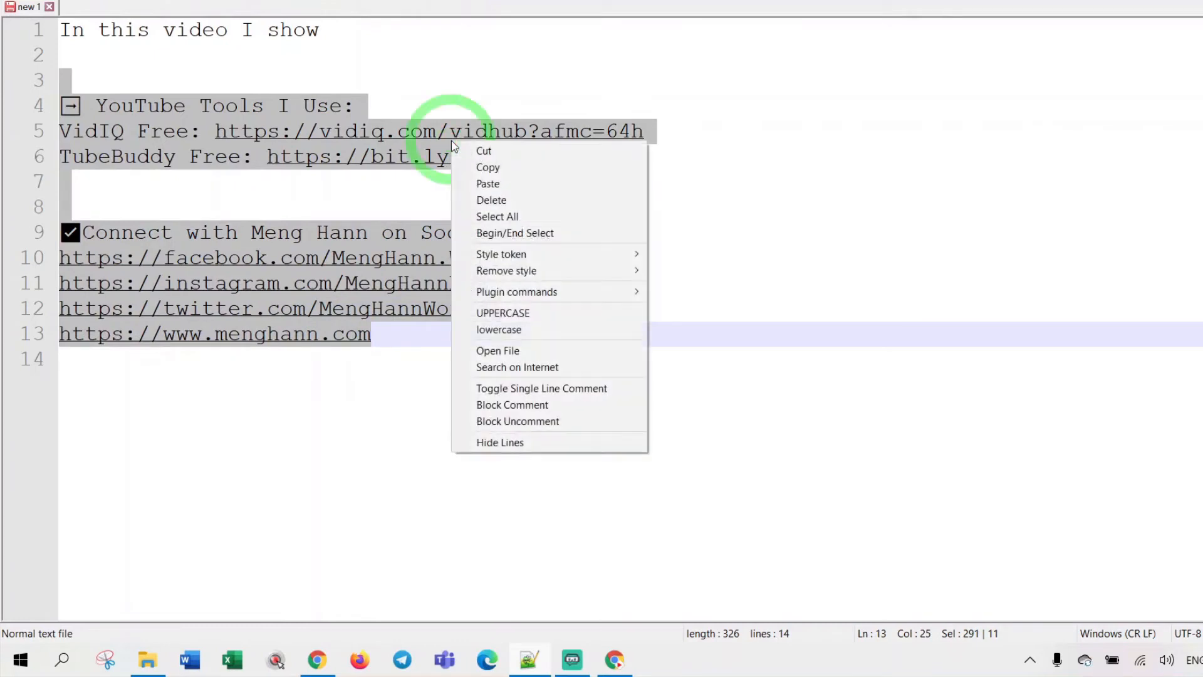
click(495, 166)
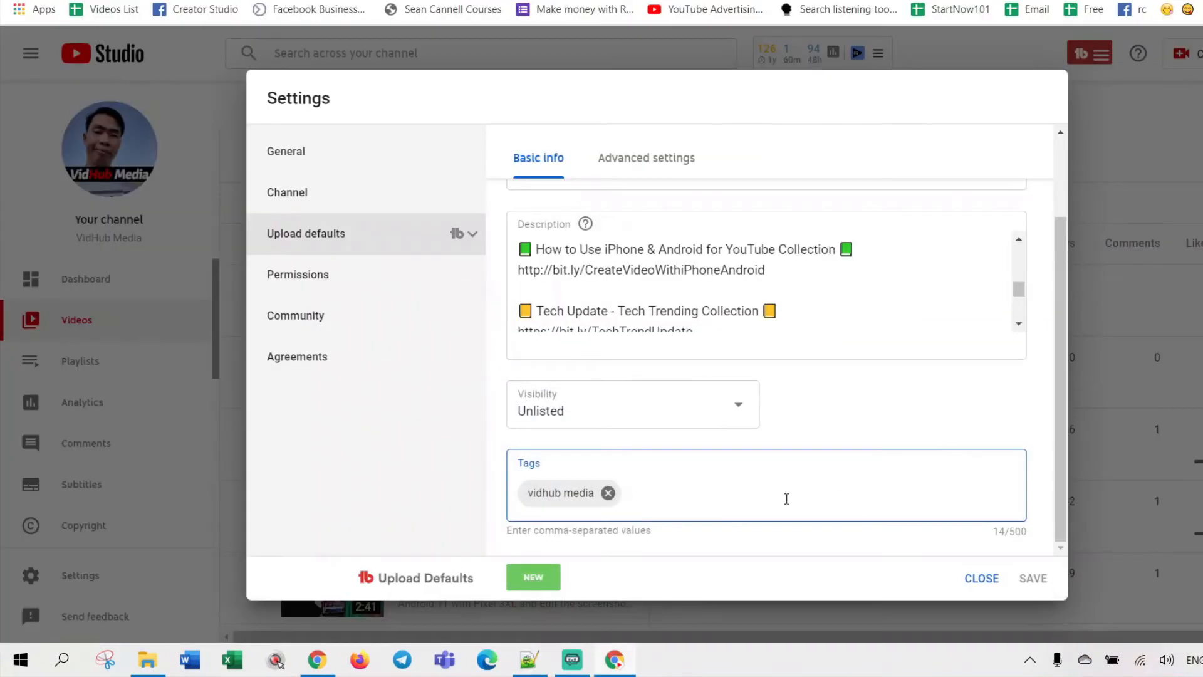
Create a new TubeBuddy upload defaults profile named "Gear for Youtube creator"
scroll(864, 376, up, 1)
scroll(889, 338, up, 1)
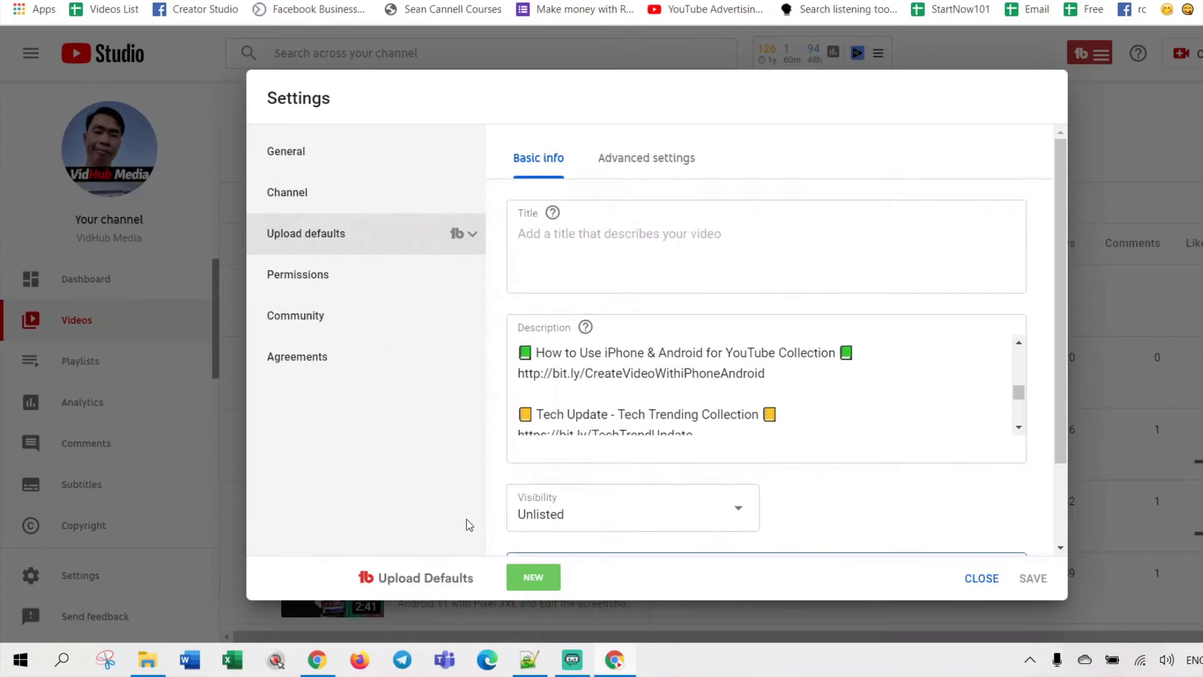
click(536, 579)
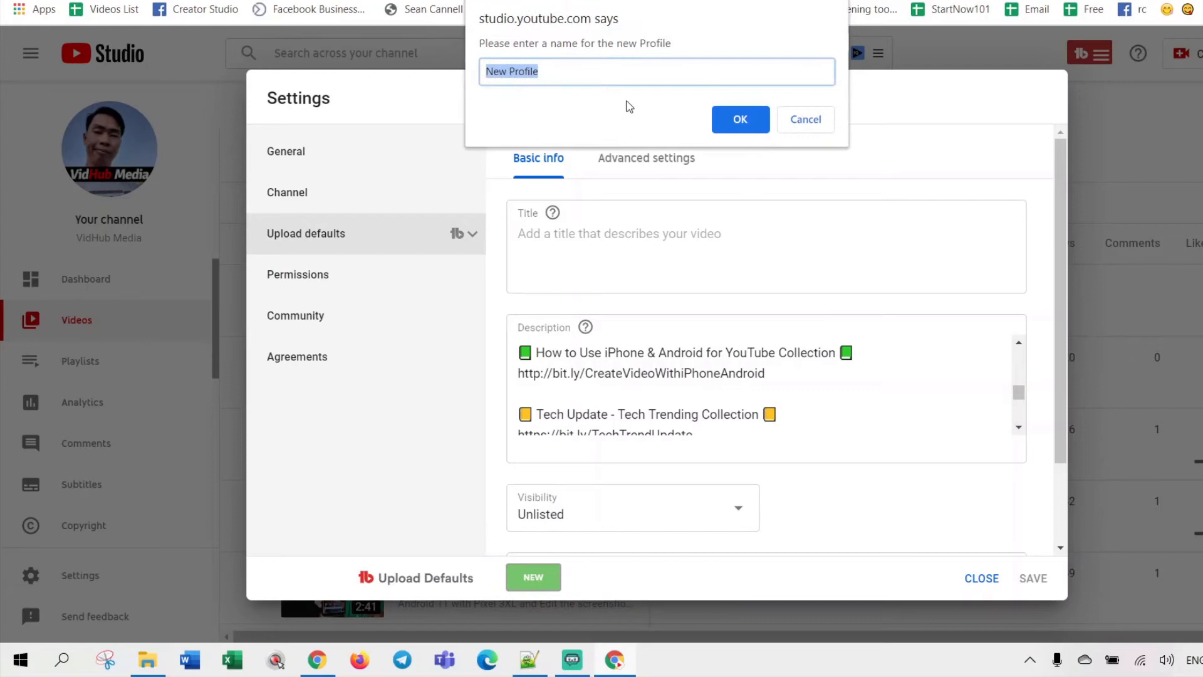
text(Gen)
key(BackSpace)
key(BackSpace)
text(ear for Youtube creator)
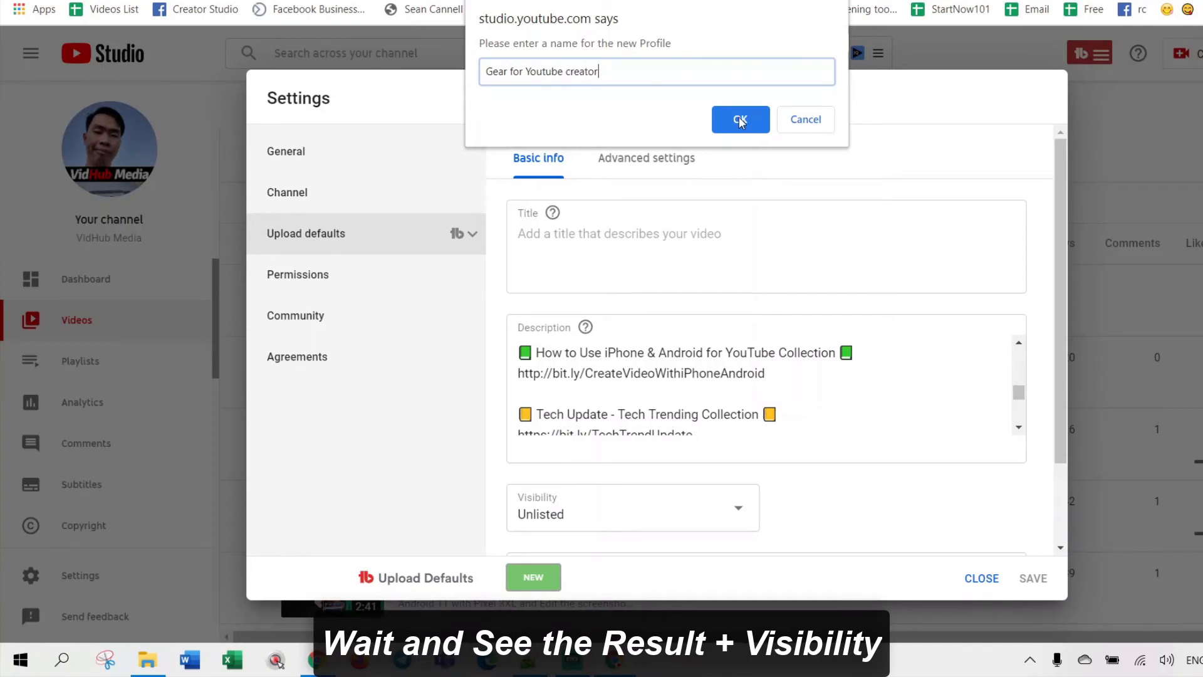
click(740, 121)
Paste the copied template into the new profile's description and add a blank line above the YouTube tools section
click(735, 246)
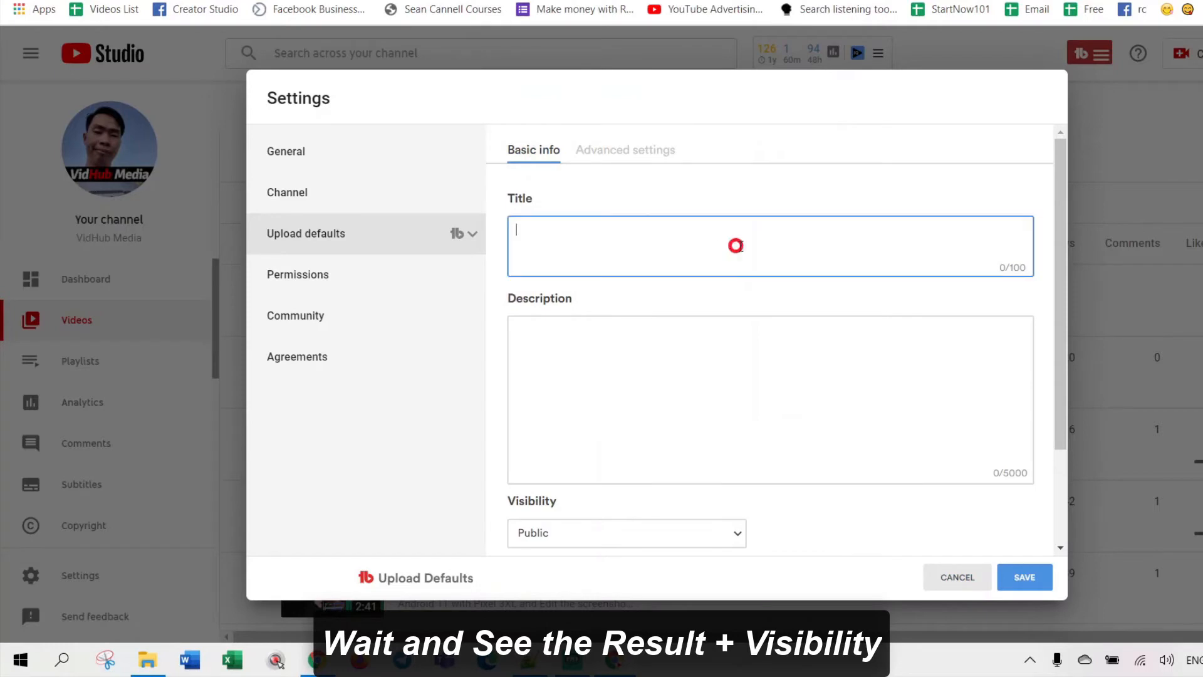
click(826, 373)
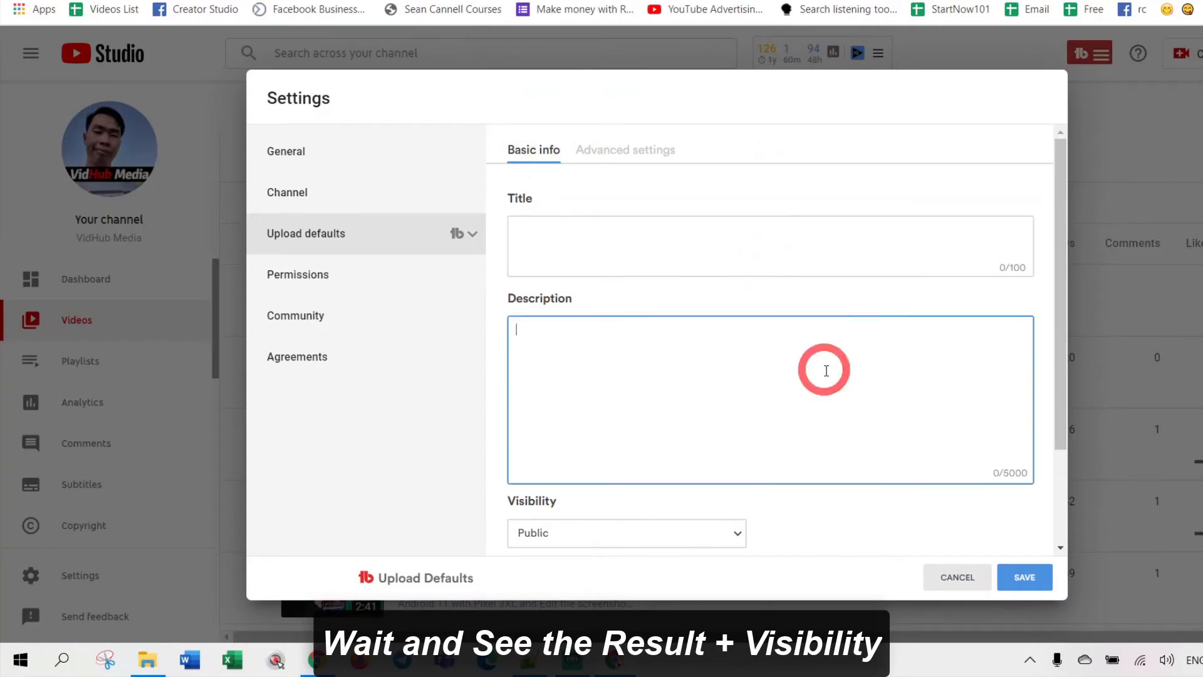
click(643, 238)
click(629, 355)
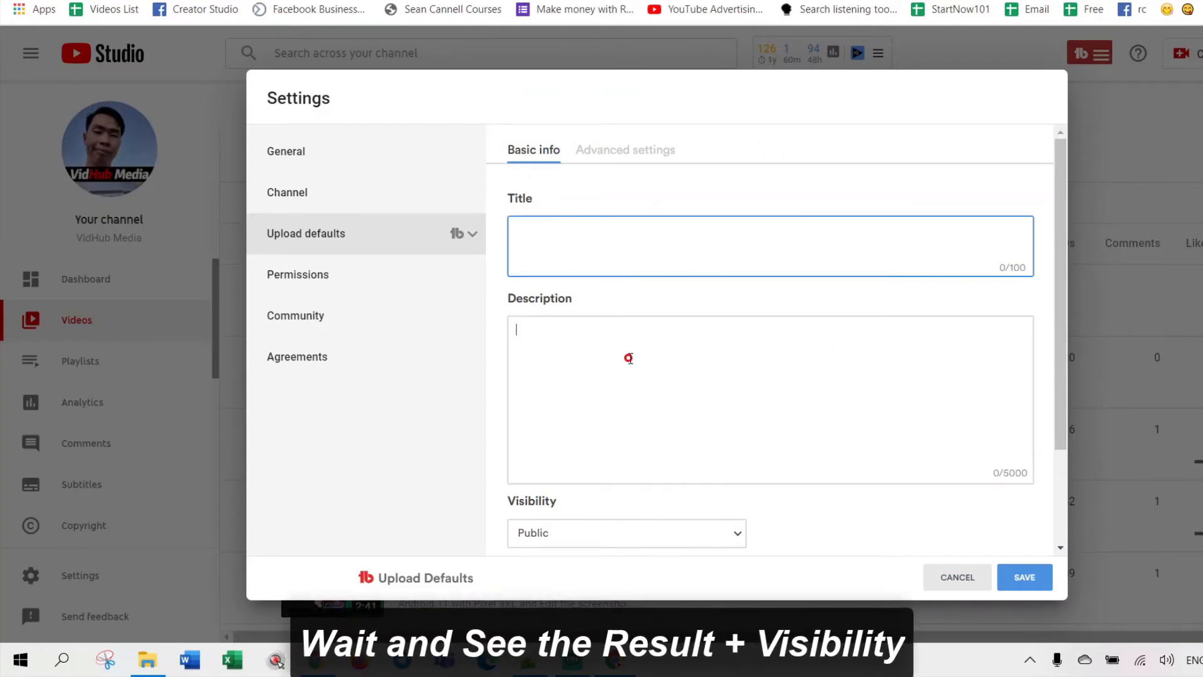
key(ctrl+v)
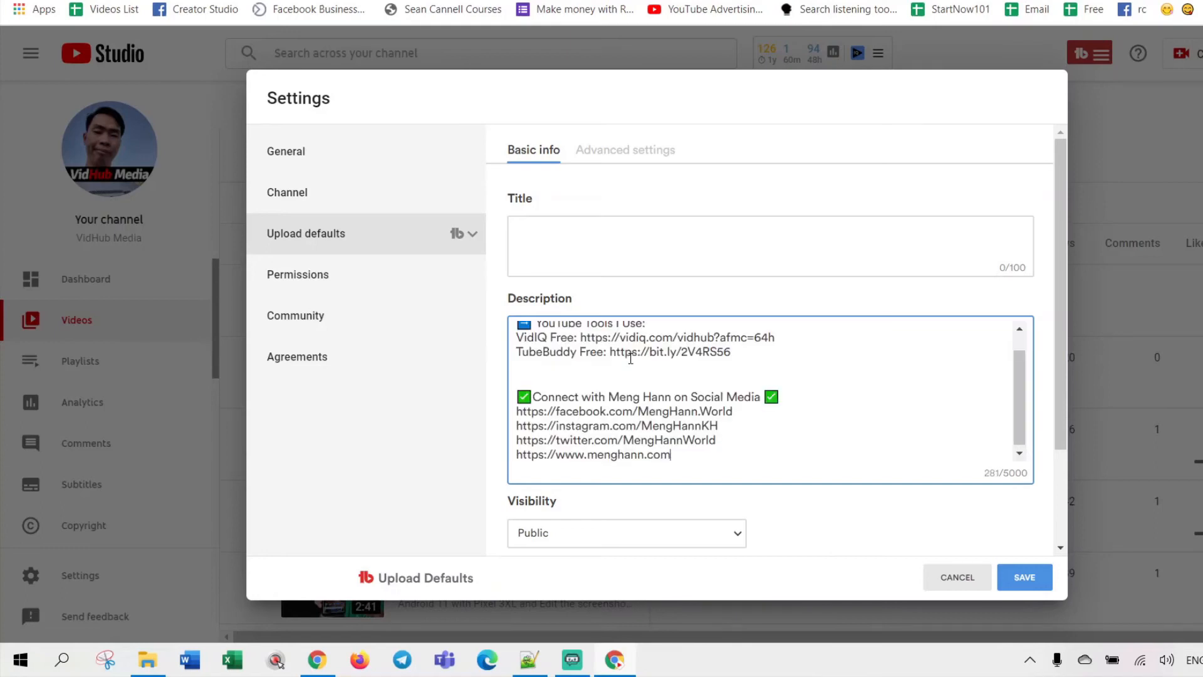
scroll(657, 375, up, 1)
click(518, 345)
key(Return)
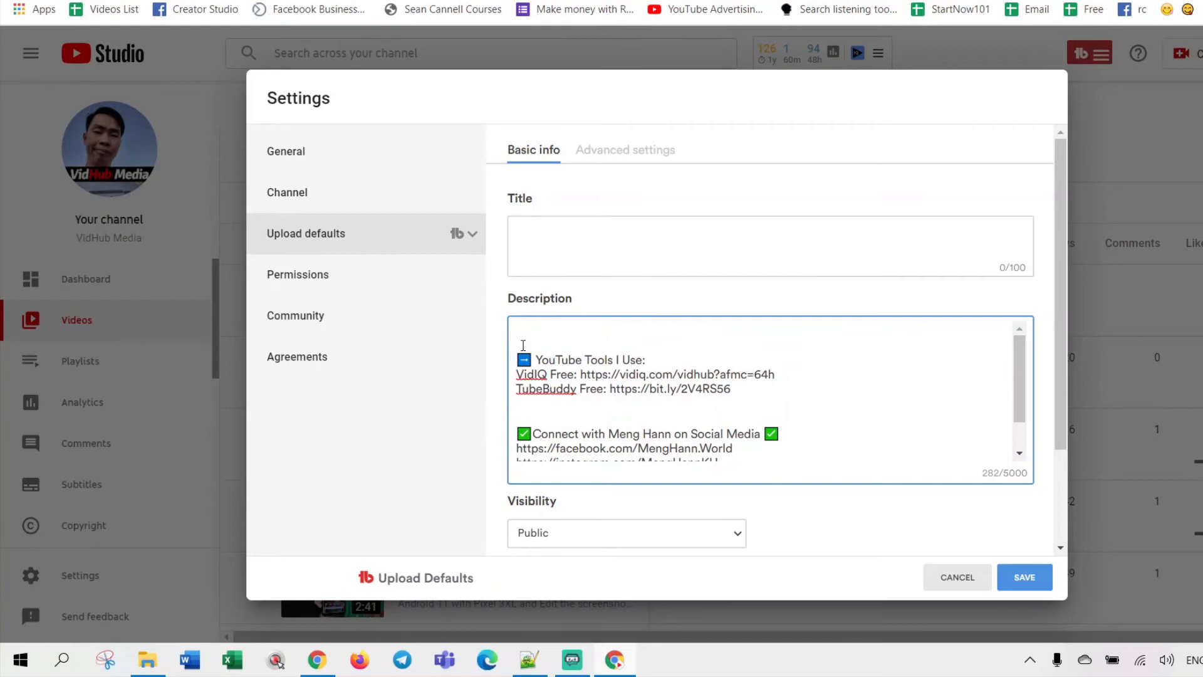
scroll(707, 365, down, 5)
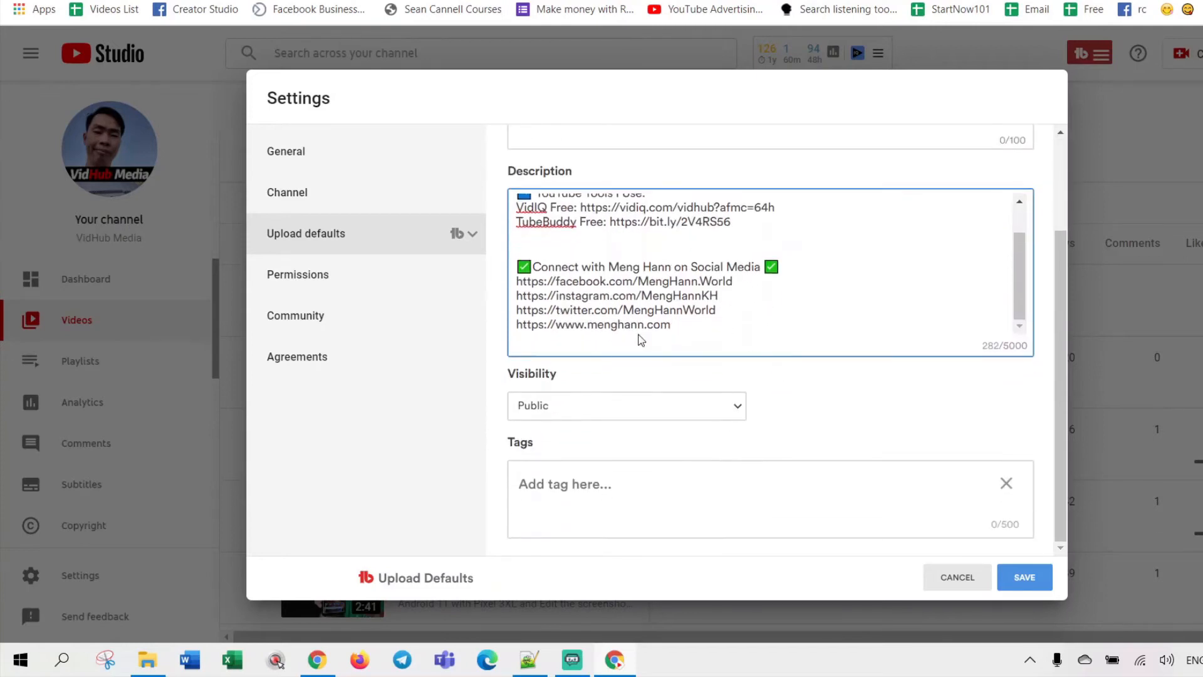
drag(709, 322, 508, 259)
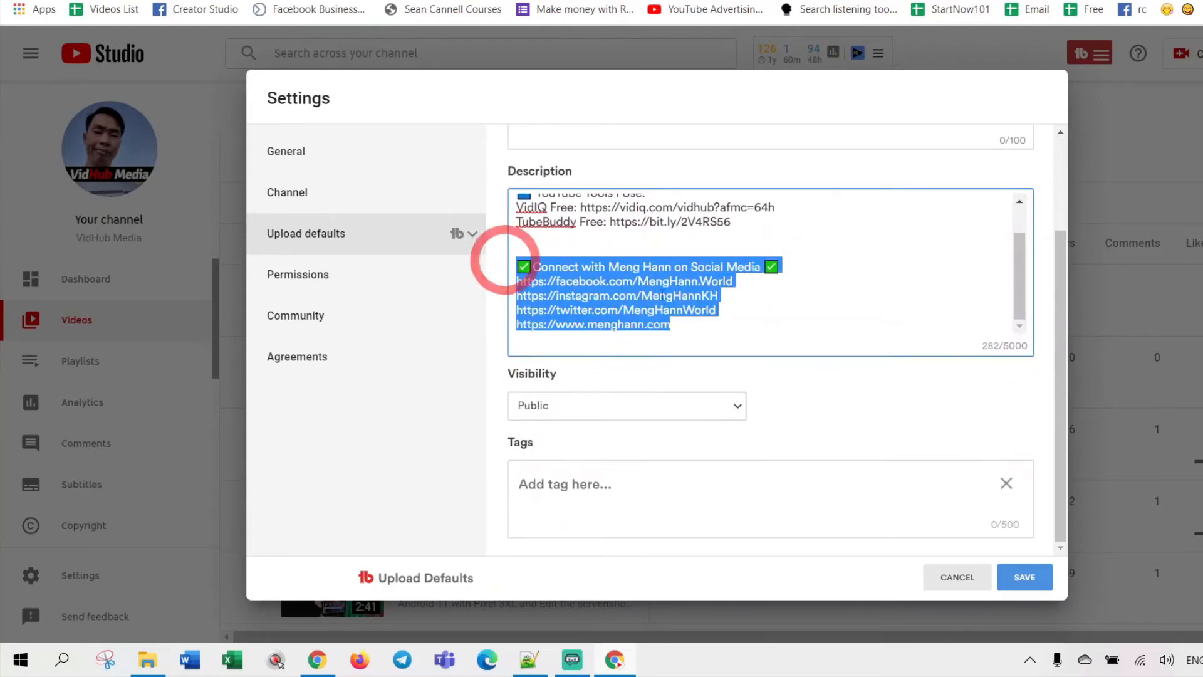
click(888, 333)
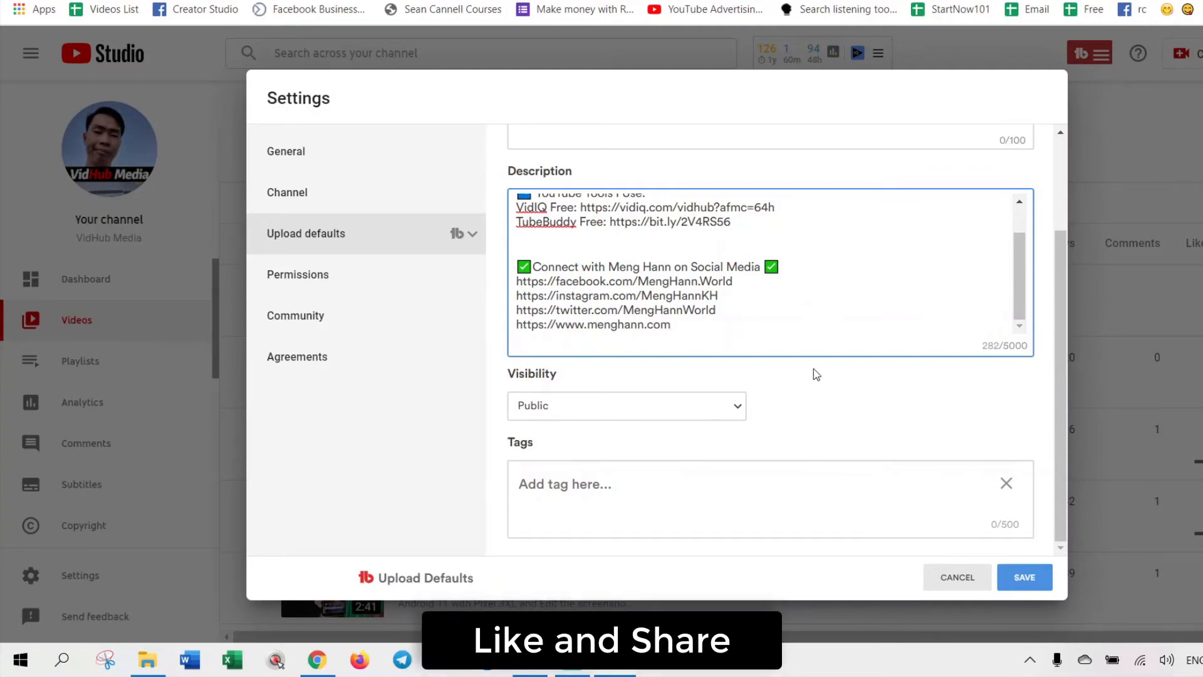
Set the new profile's default visibility to Private
click(609, 411)
click(578, 467)
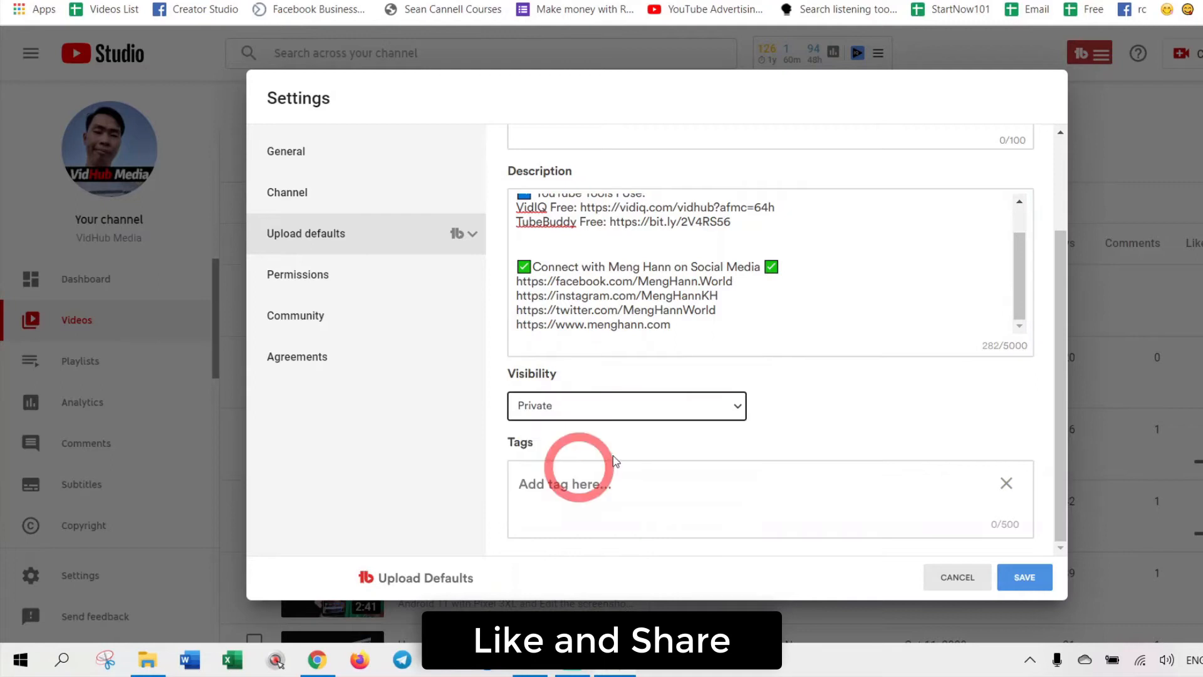
scroll(723, 464, up, 1)
scroll(639, 577, down, 1)
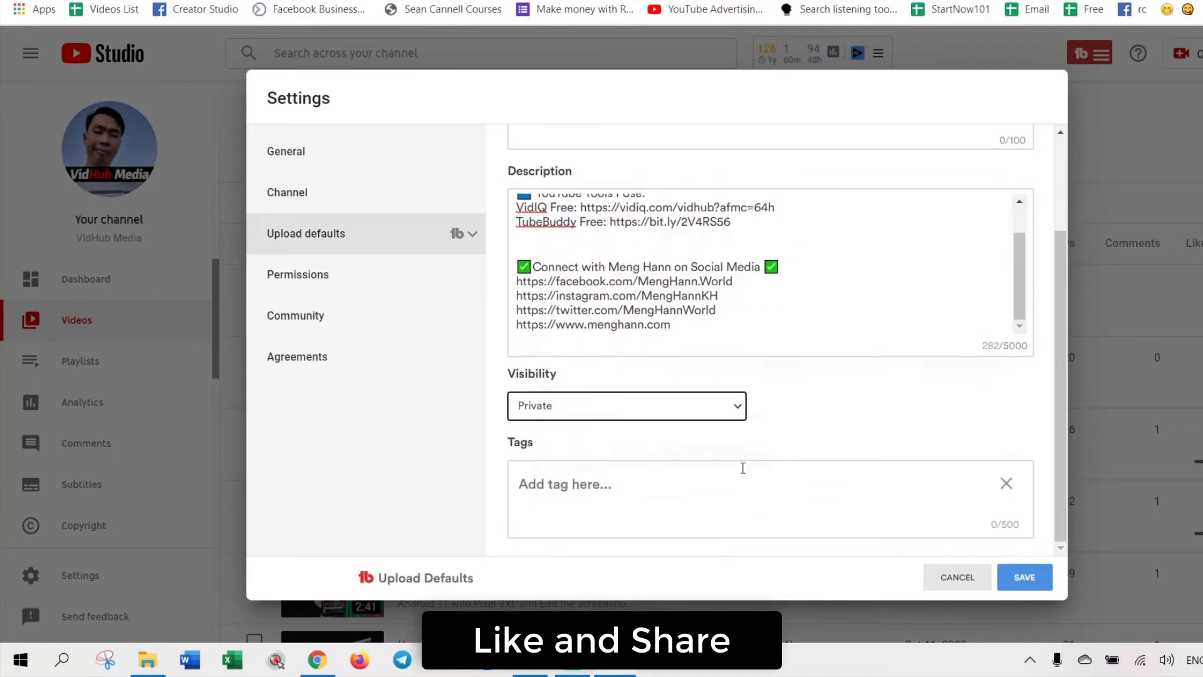
Add the tags "vidhub media", "gear for video creator" and "gear for youtuber" to the profile
click(680, 493)
text(v)
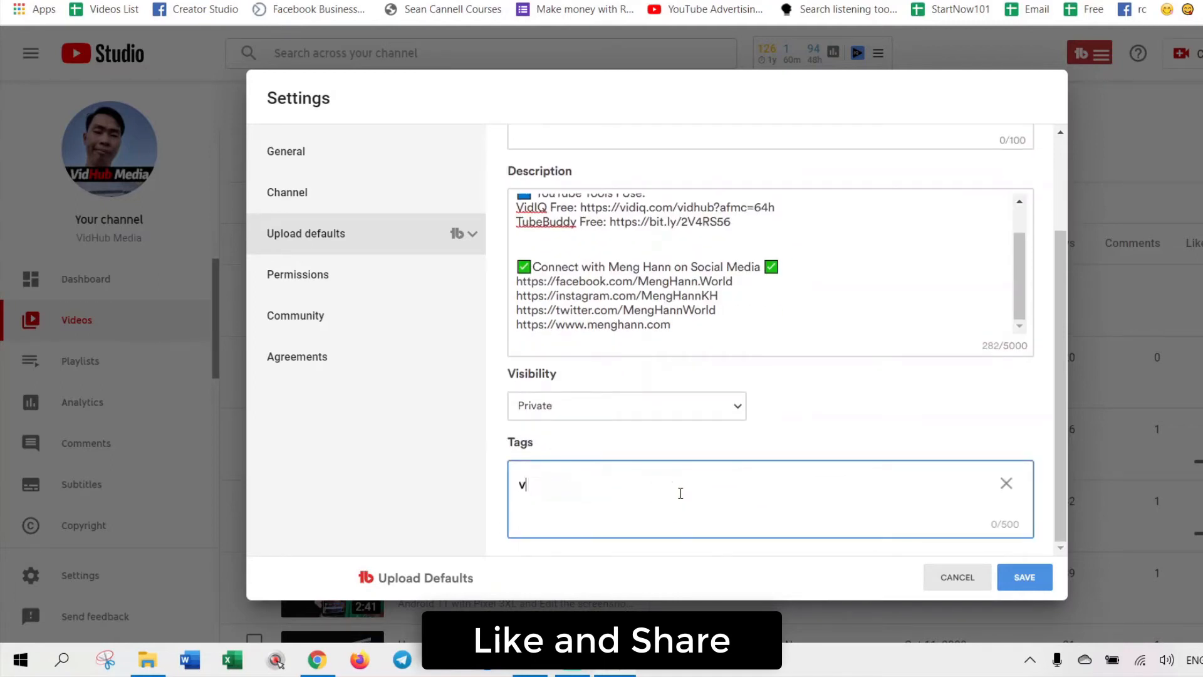
text(idhub media)
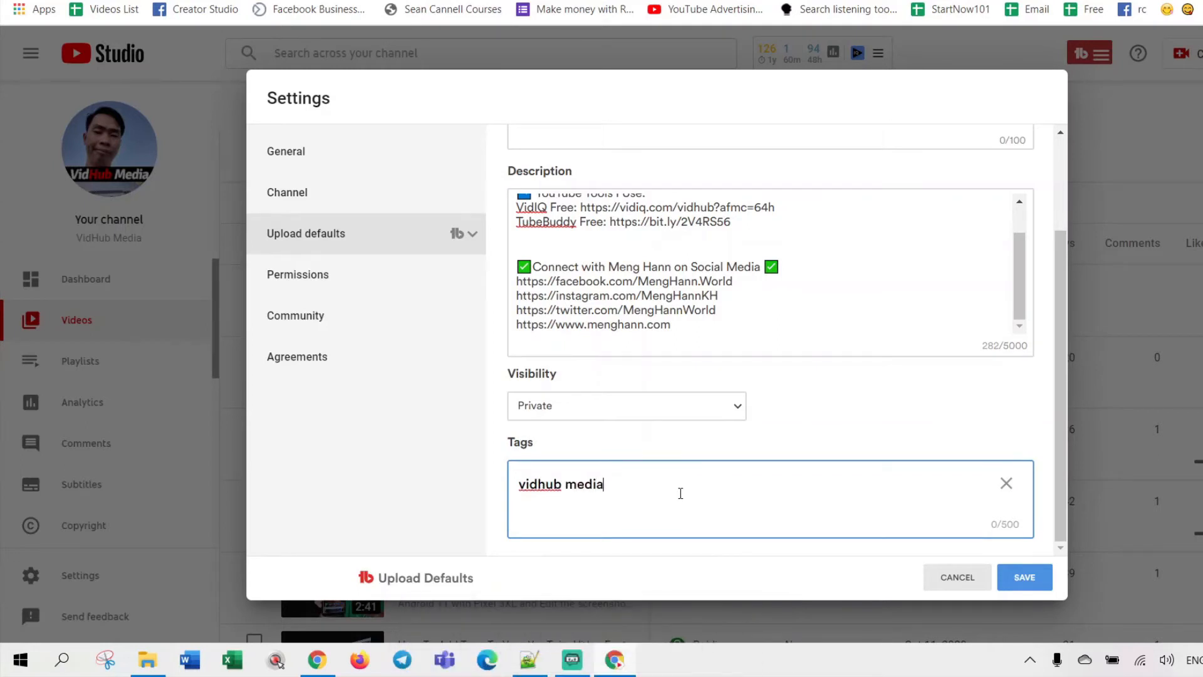
key(Return)
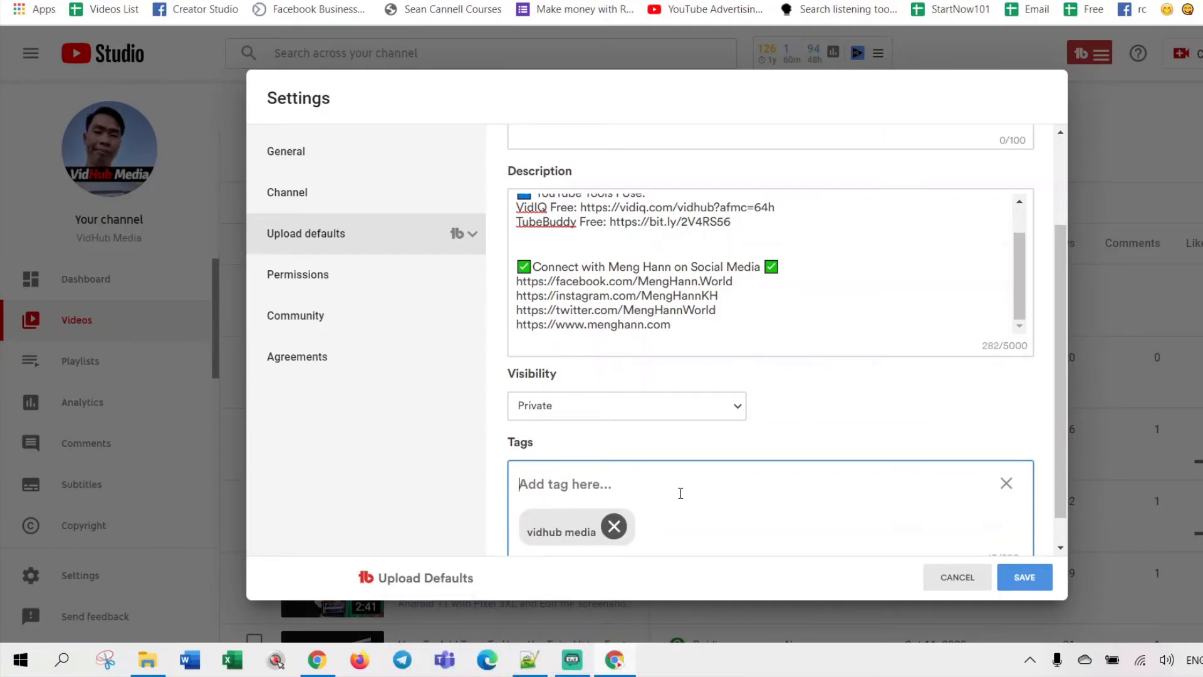
text(f)
key(BackSpace)
key(BackSpace)
text(for)
text(or)
key(Return)
text(g)
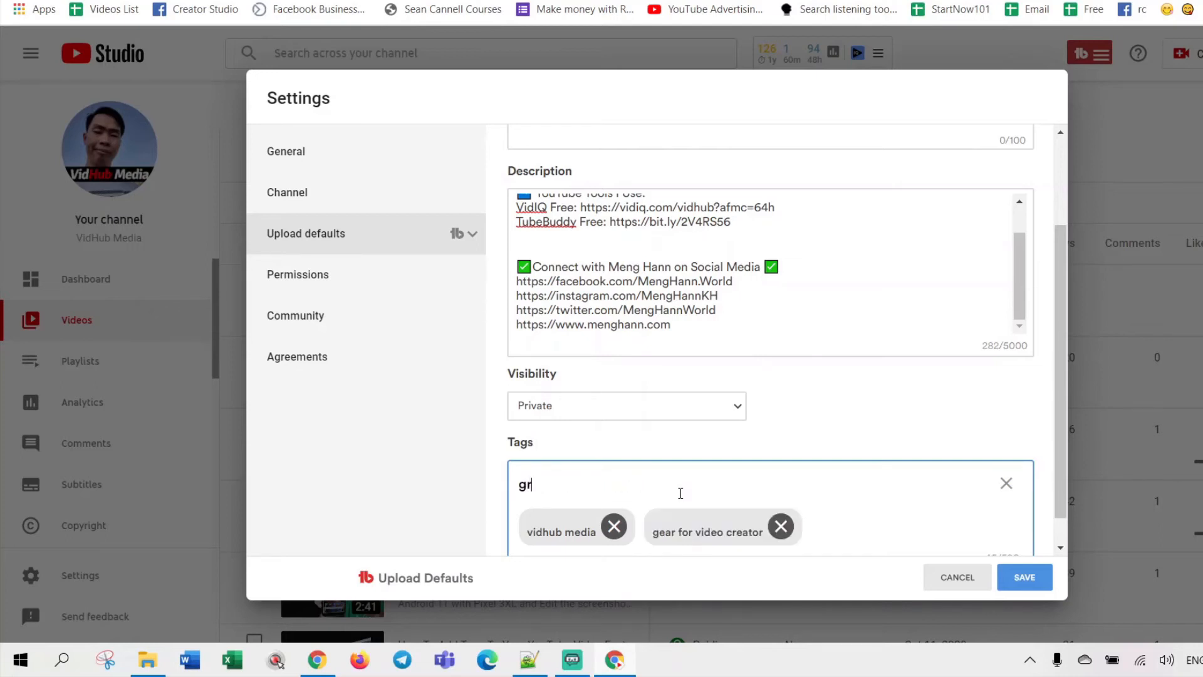
text(ear for youtuber)
key(Return)
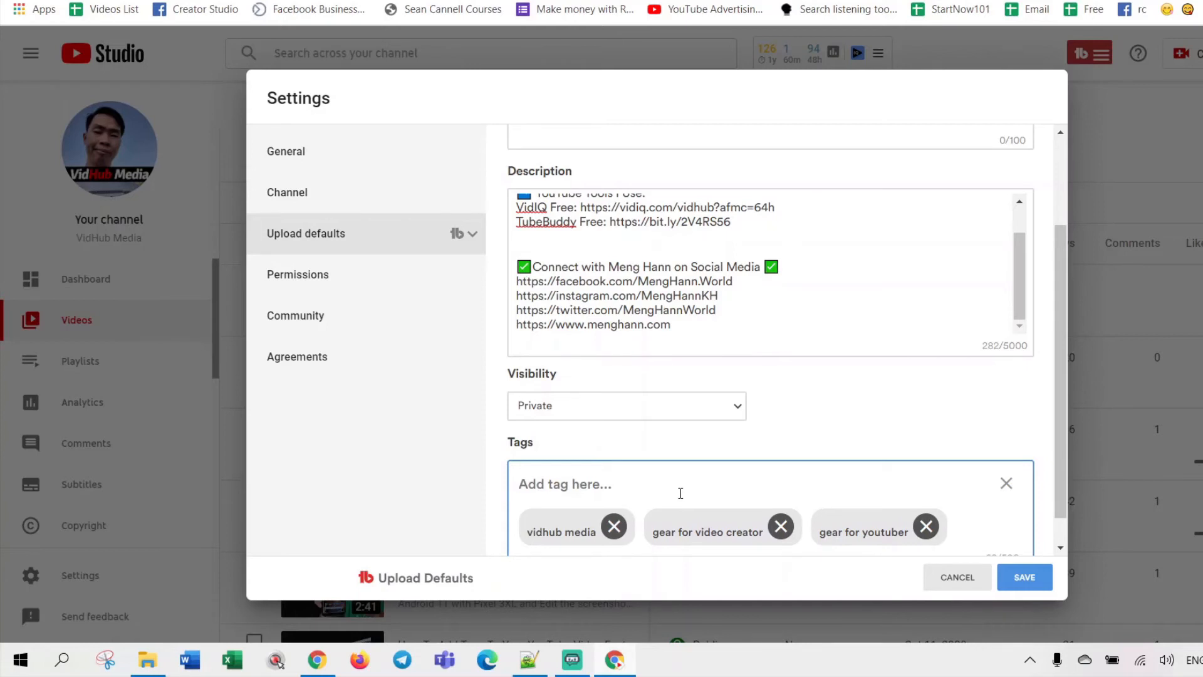
scroll(739, 472, down, 1)
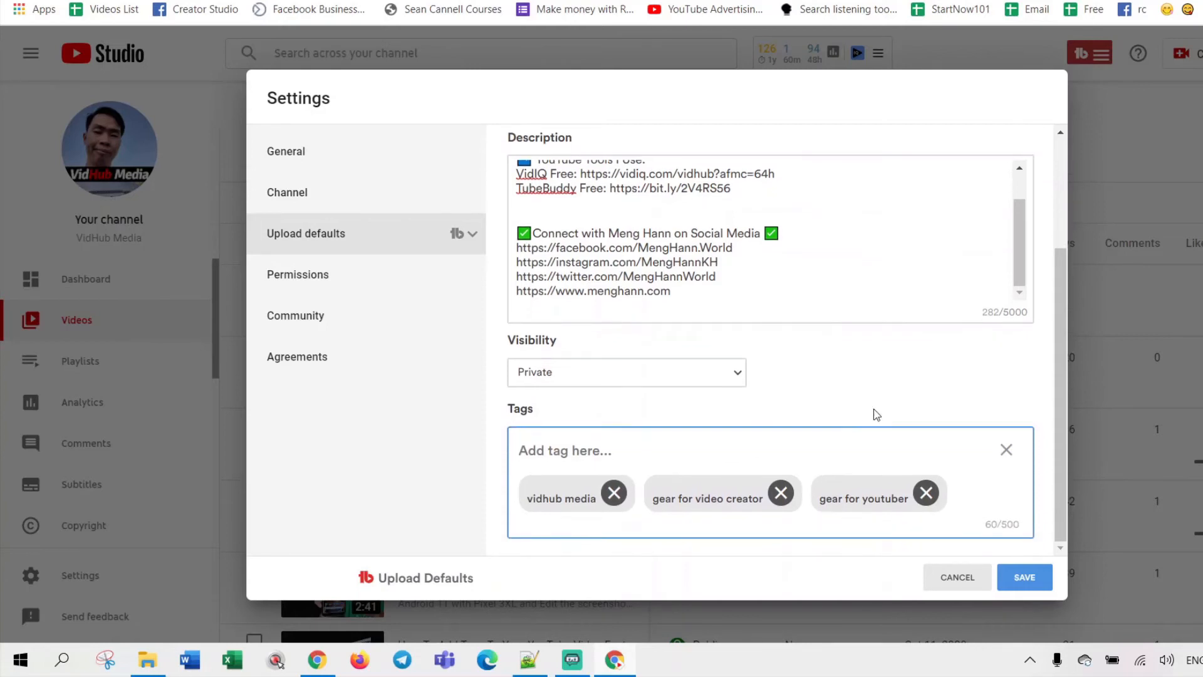
Save the new upload defaults profile and close the channel settings
click(1025, 578)
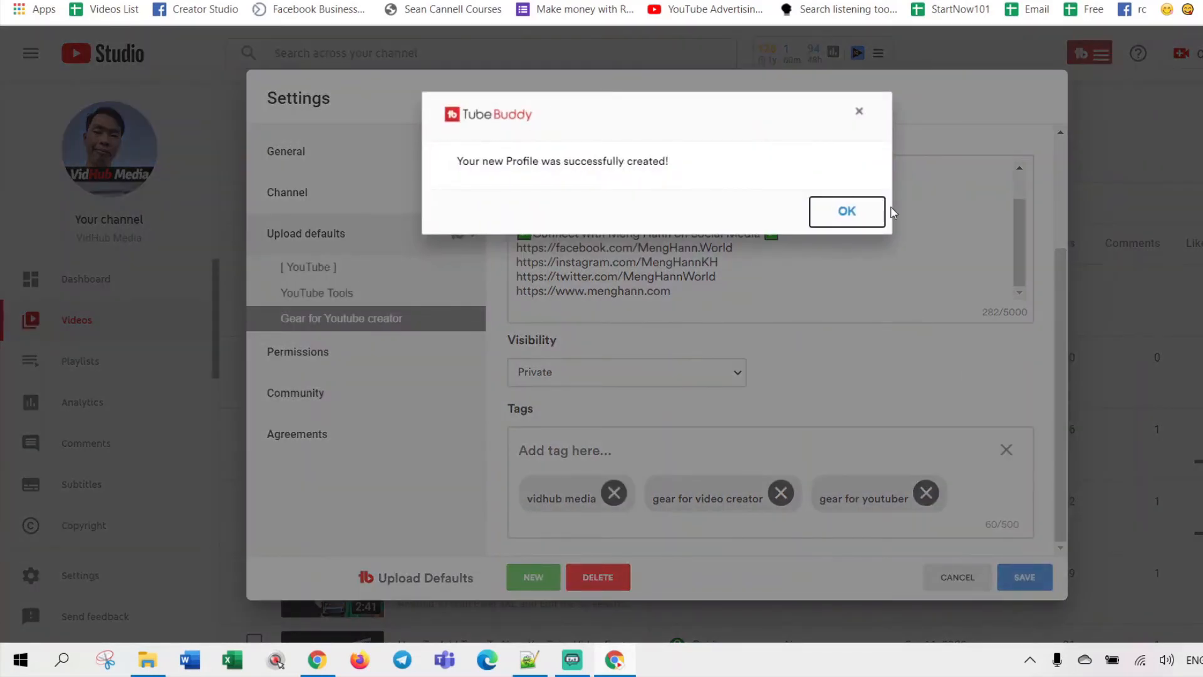
click(851, 211)
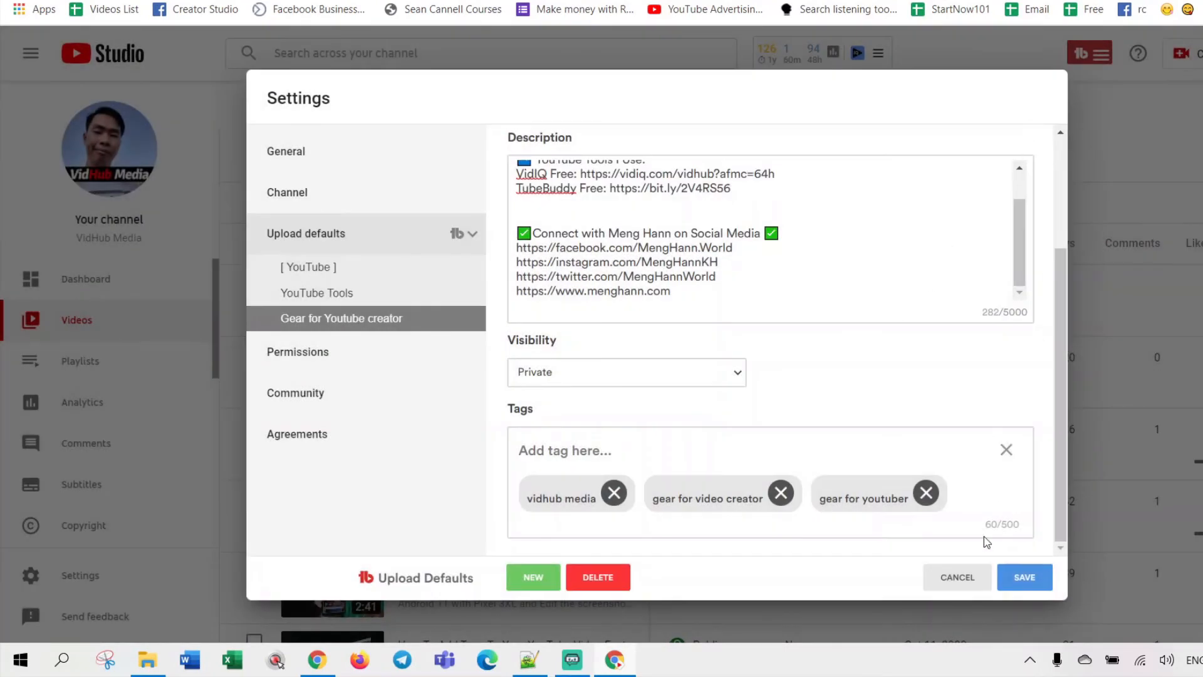
click(962, 581)
click(975, 571)
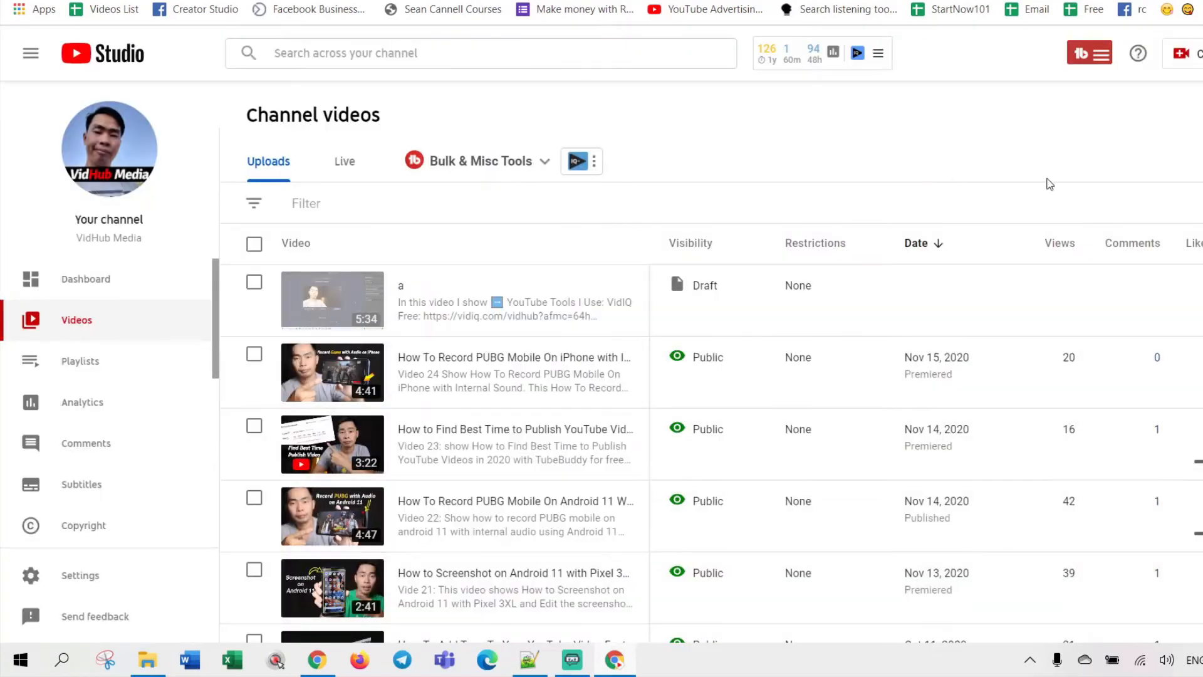
Start a new upload using the video file "EN How to Record PowerPoint with obs P2" from File Explorer
click(1186, 54)
click(1170, 88)
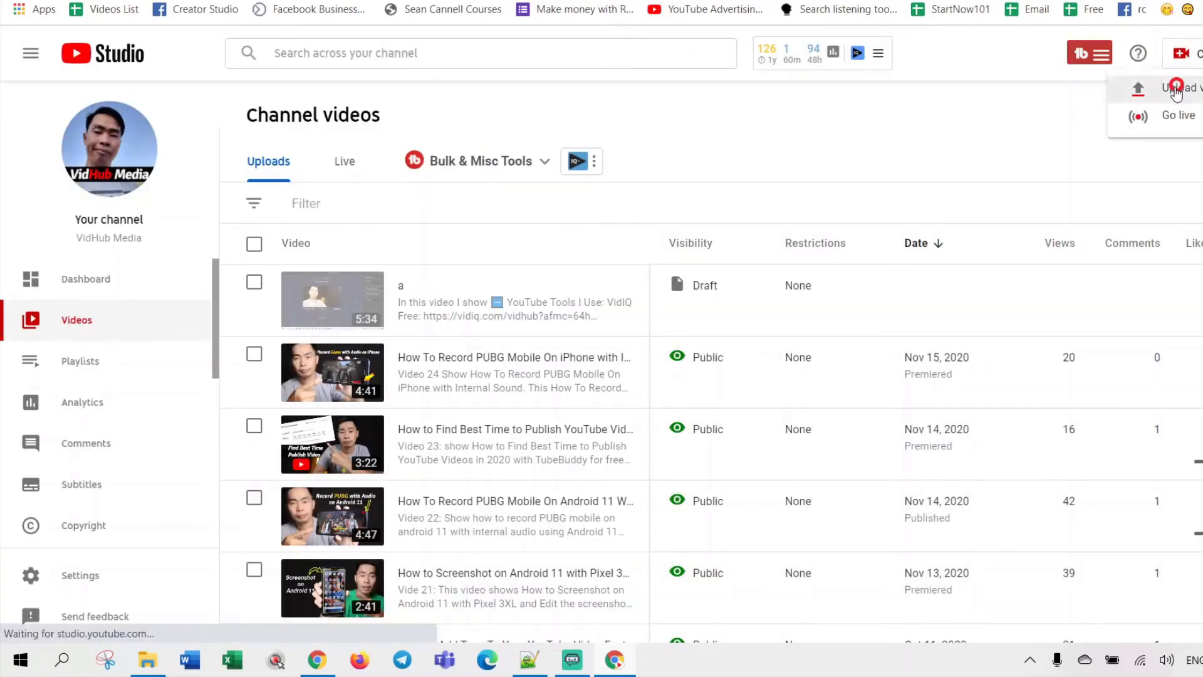
click(160, 658)
drag(711, 472, 779, 264)
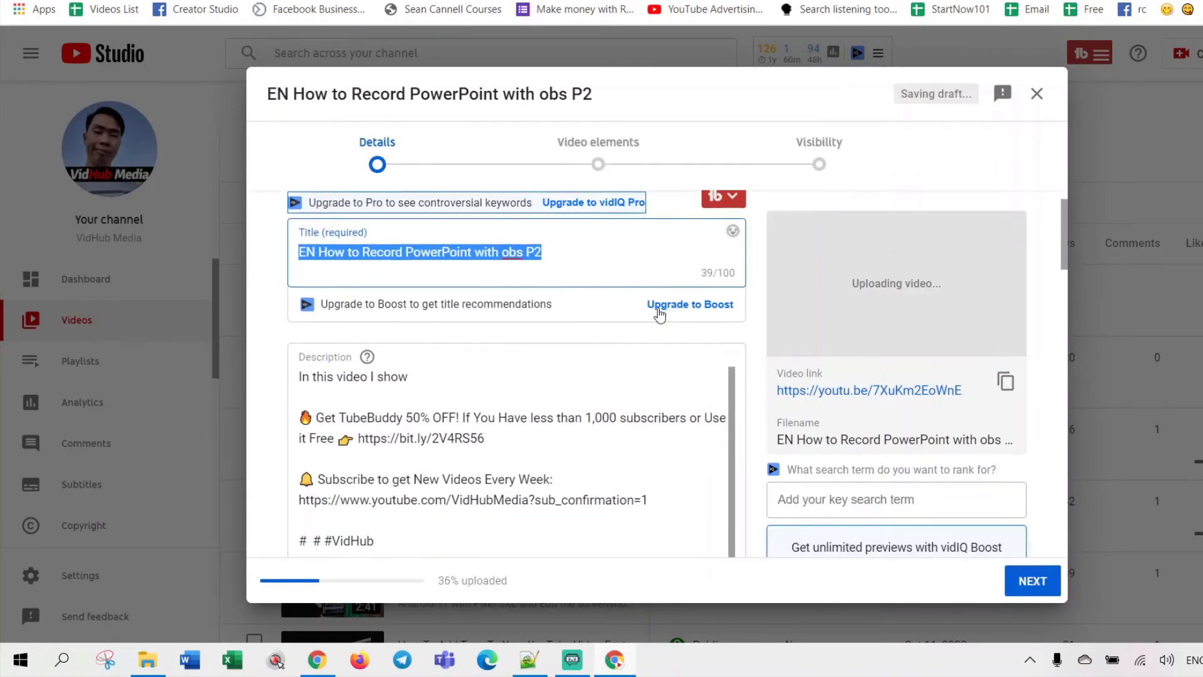
Copy the full title text of the uploaded video
scroll(564, 400, up, 2)
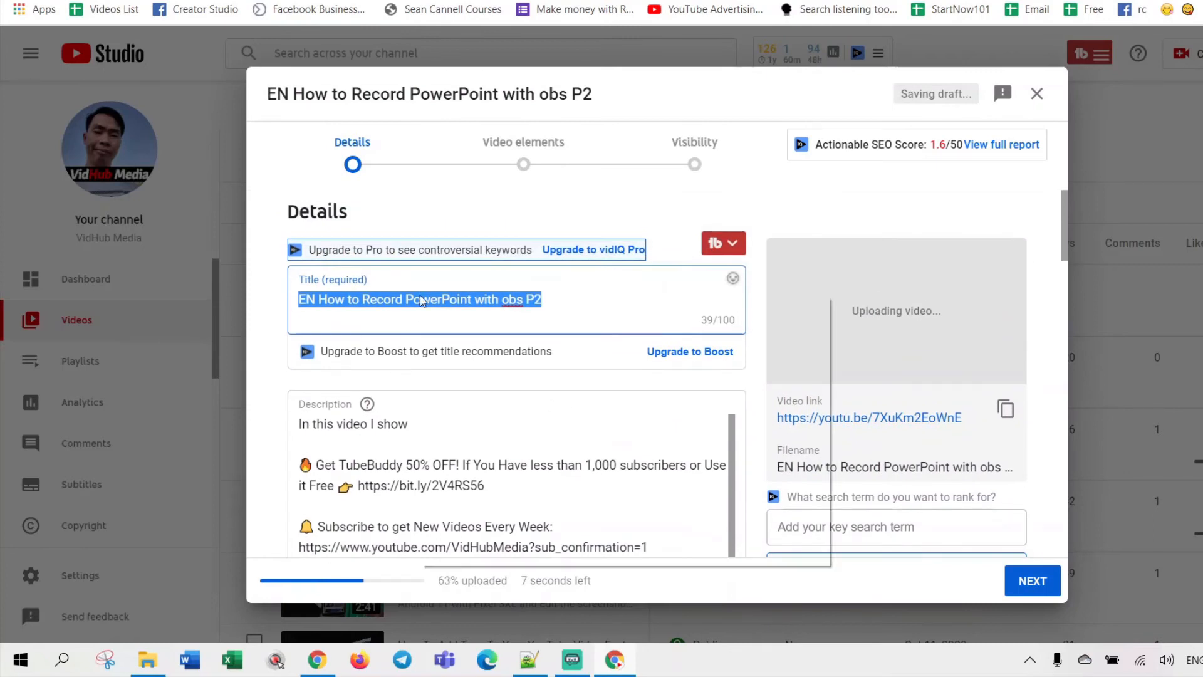
right_click(421, 294)
click(482, 368)
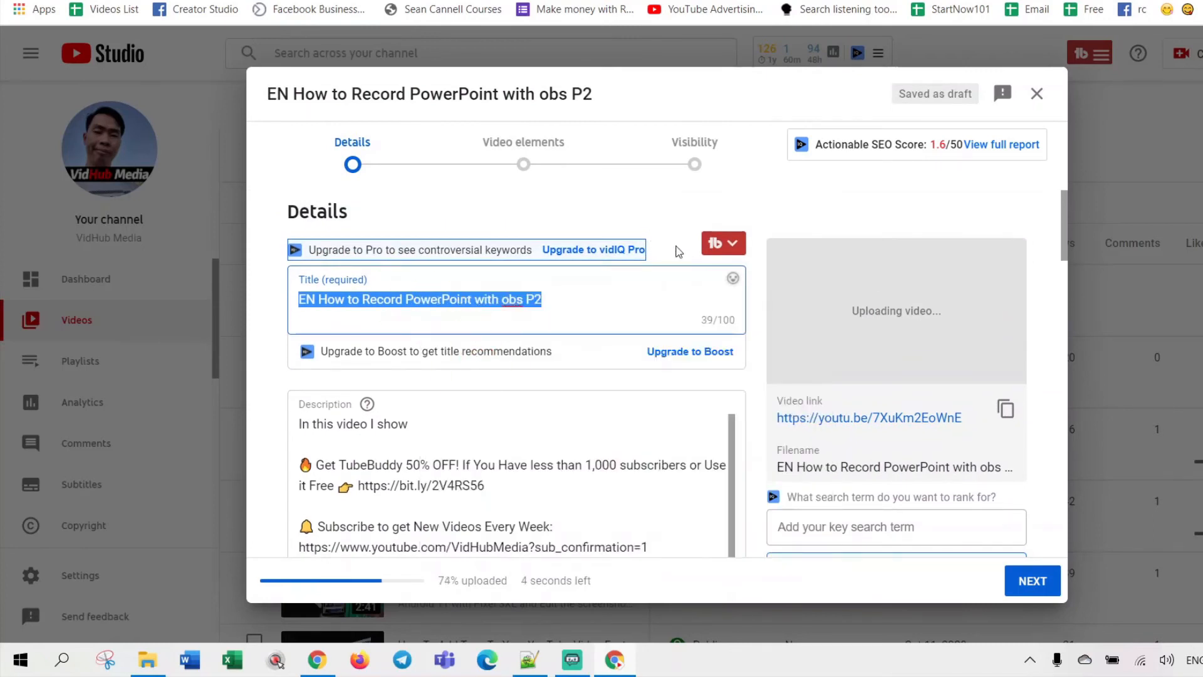
Apply the TubeBuddy upload default "Gear for Youtube creator" to the video draft
click(735, 245)
click(621, 312)
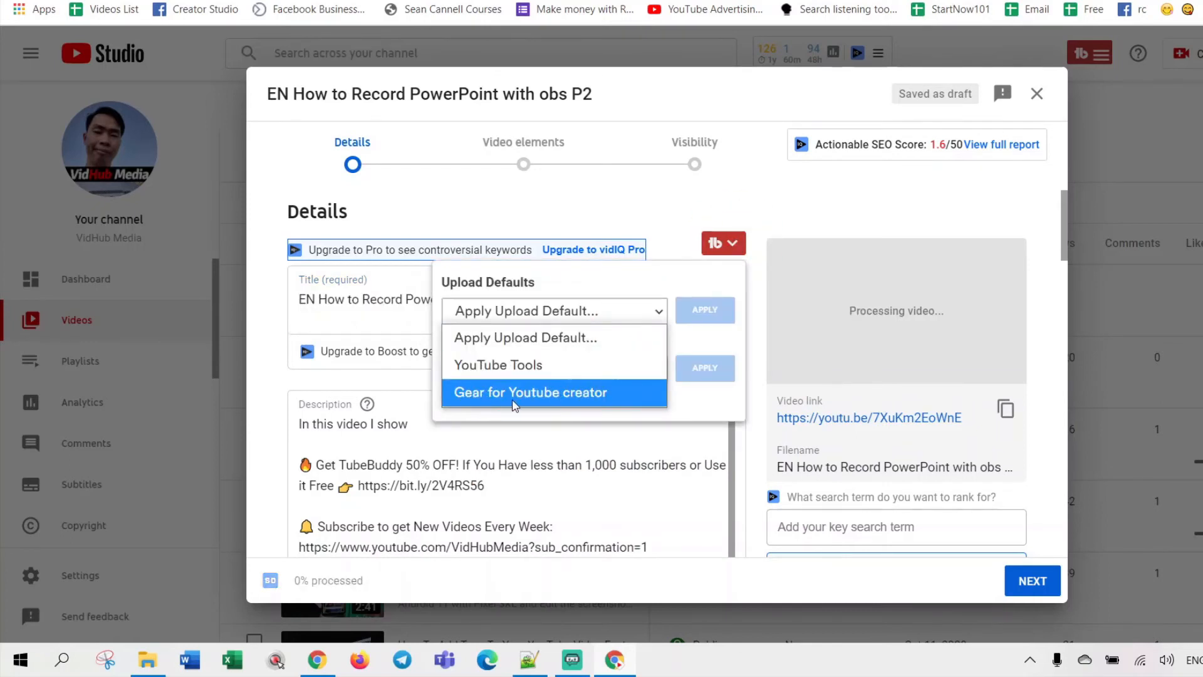
click(577, 393)
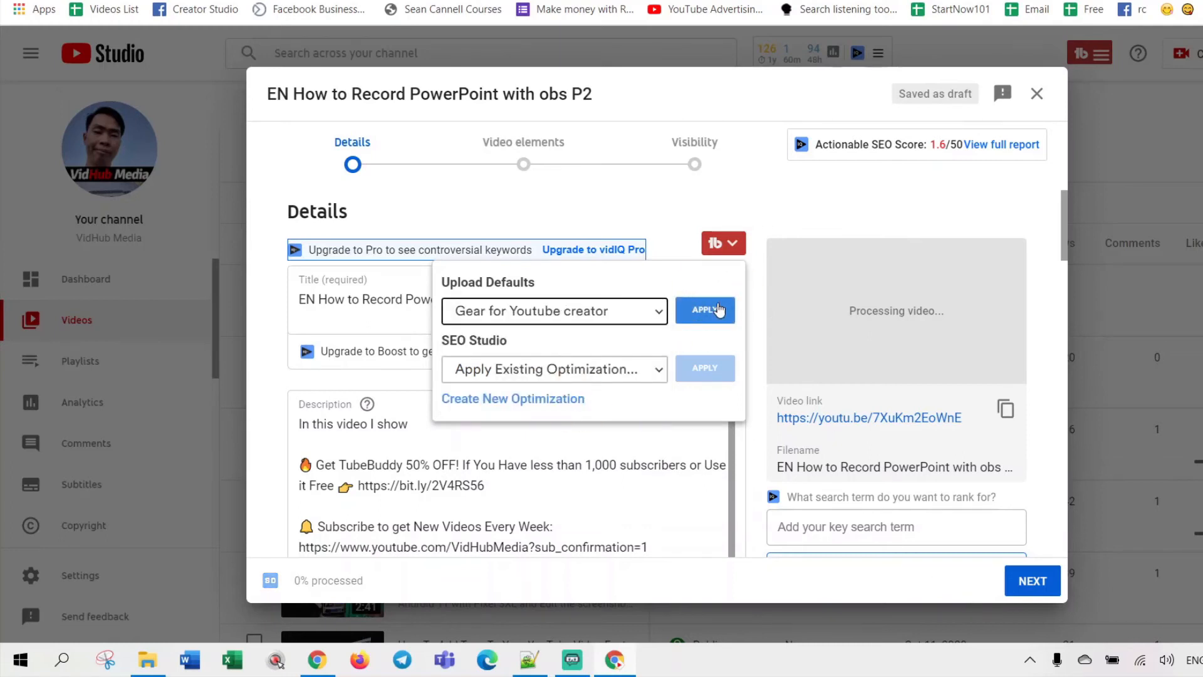
click(717, 309)
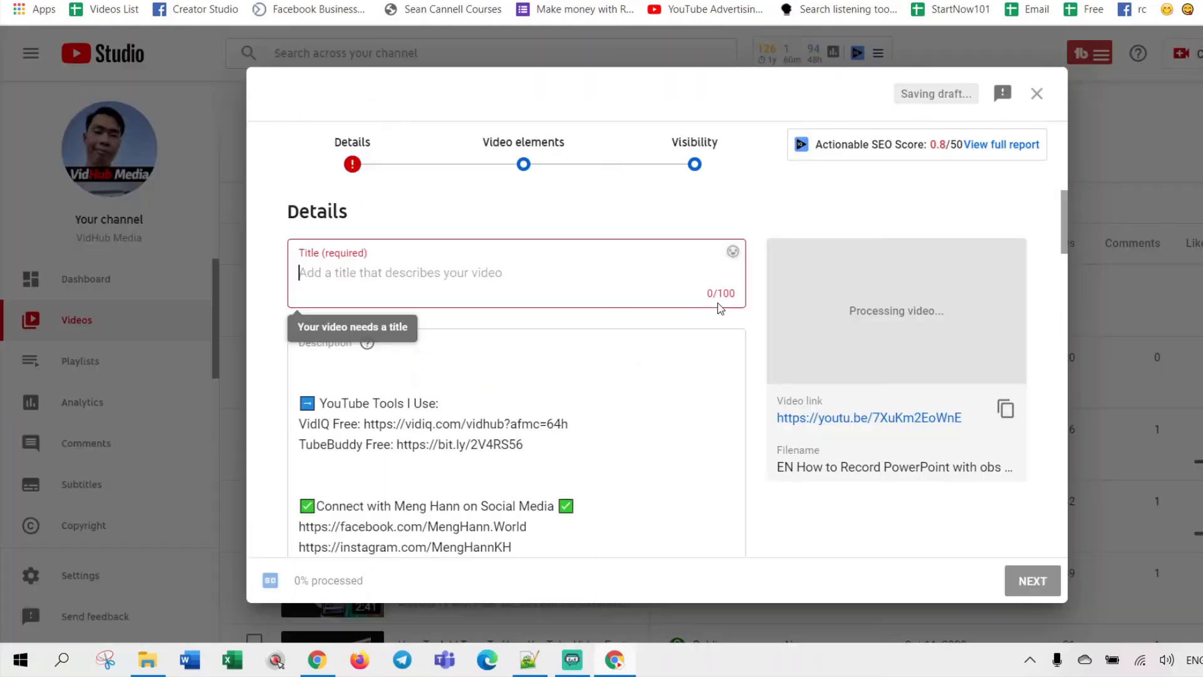
Paste the copied title "EN How to Record PowerPoint with obs P2" into the draft's empty title
click(718, 303)
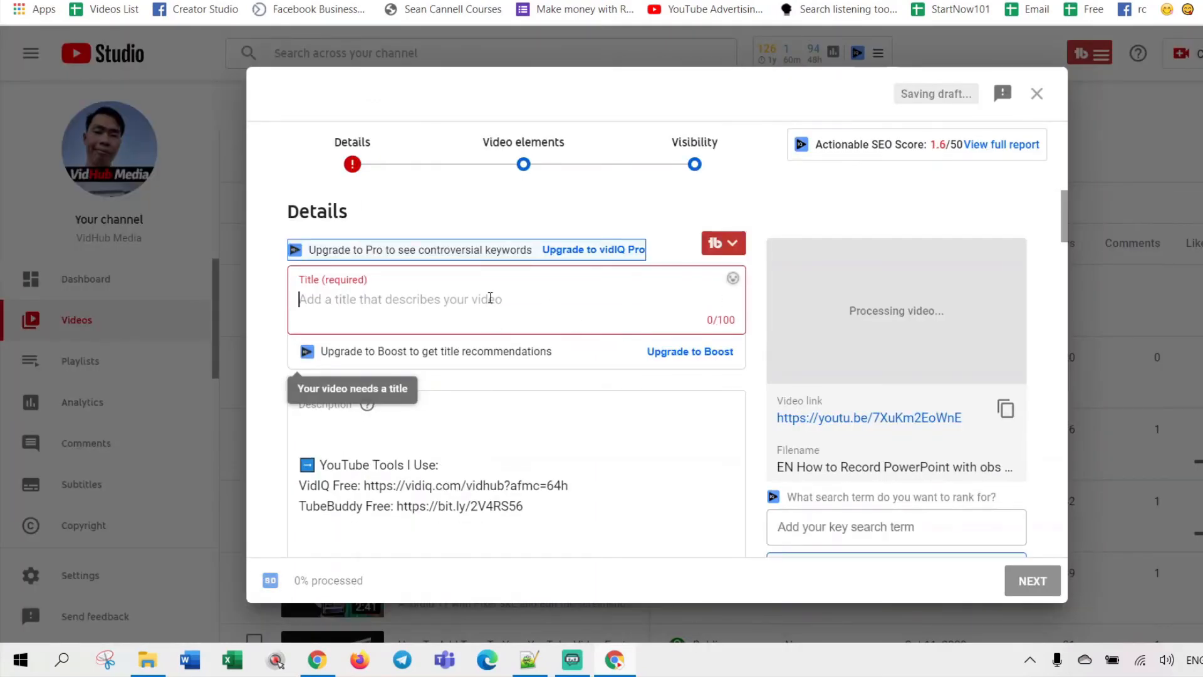
right_click(490, 300)
click(563, 432)
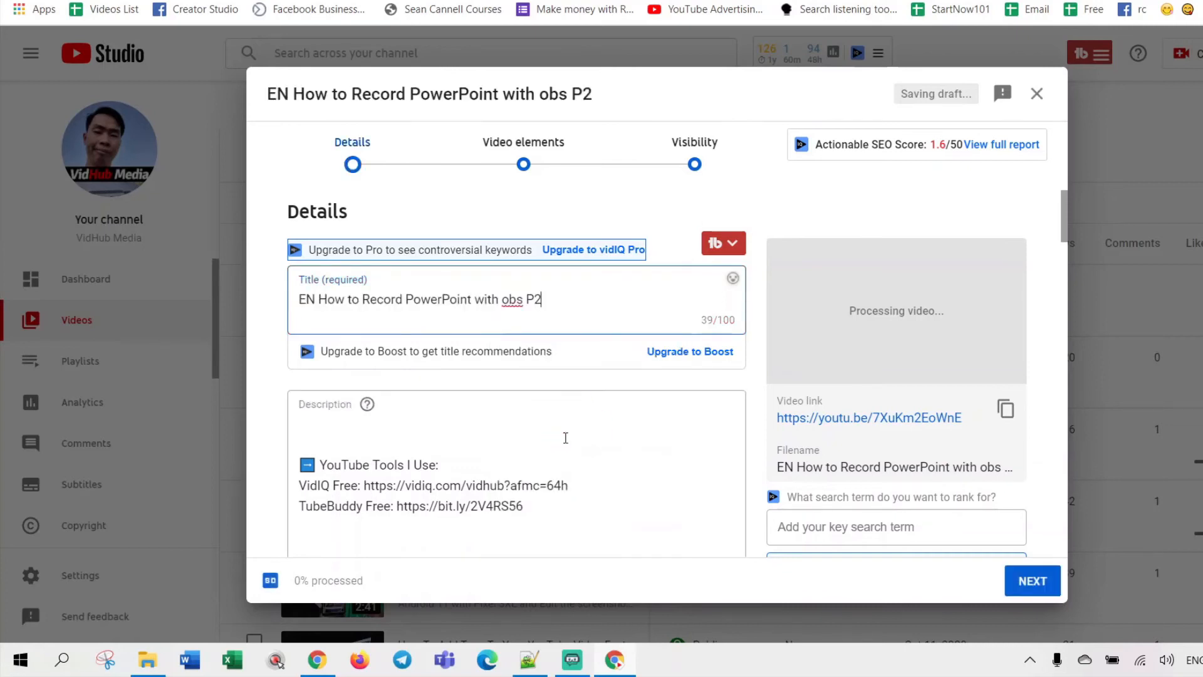
Review the draft's applied description, thumbnail, audience and tags sections
scroll(588, 403, down, 12)
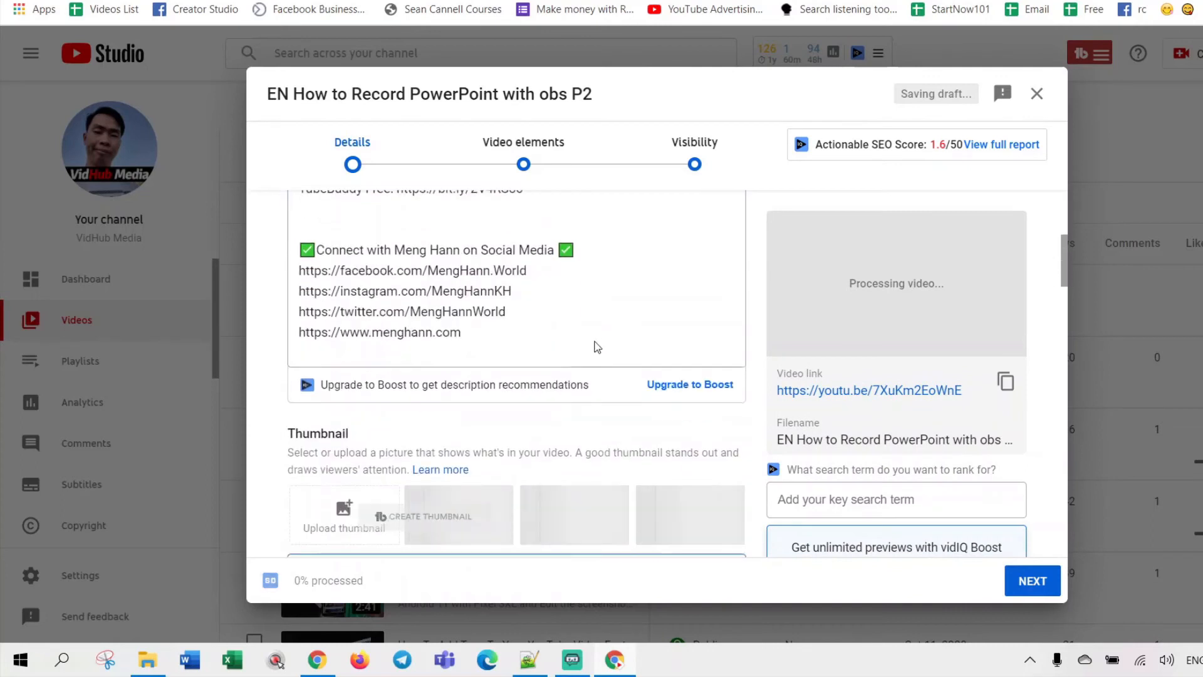
scroll(558, 433, down, 1)
scroll(476, 376, up, 5)
scroll(469, 357, down, 8)
scroll(473, 361, up, 1)
scroll(476, 359, down, 4)
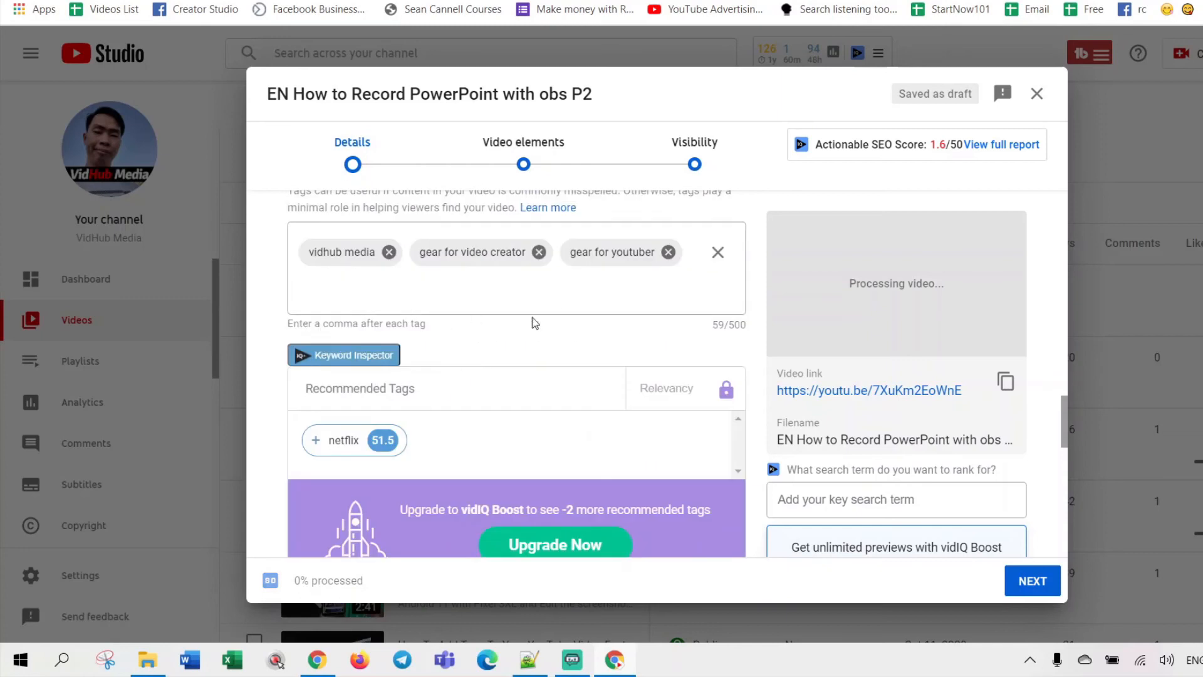
scroll(595, 335, up, 8)
scroll(589, 340, up, 6)
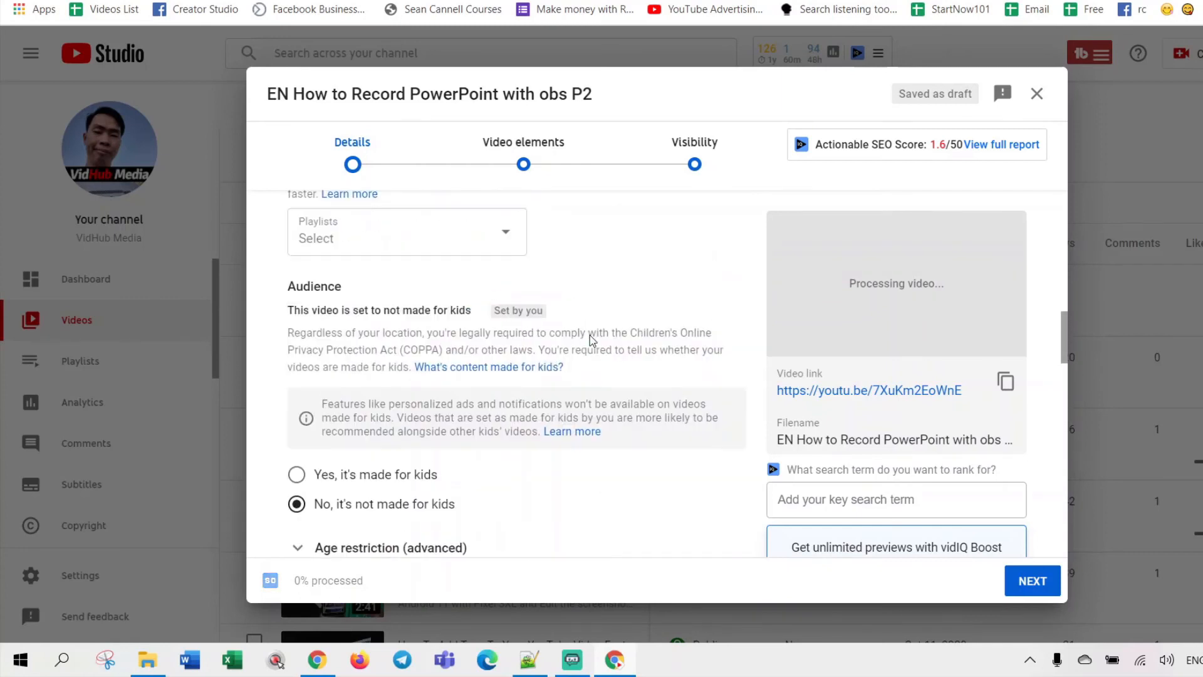
scroll(586, 340, up, 7)
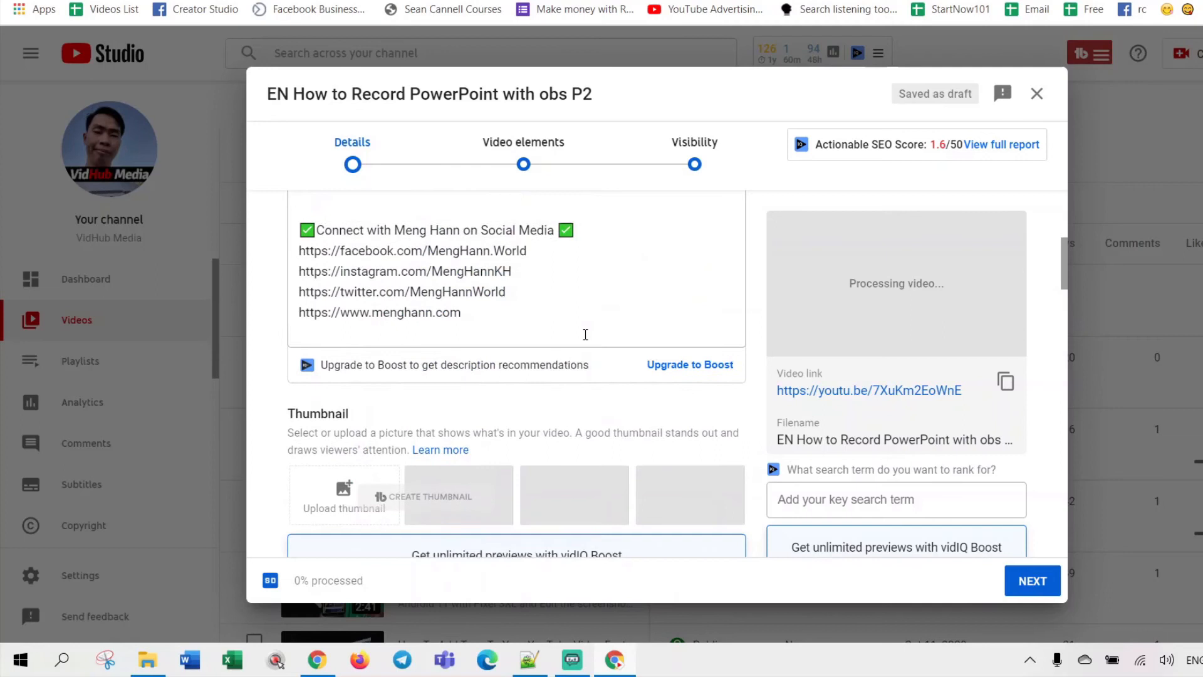
Examine the draft's remaining details, from the thumbnail and playlists through tags and category to the comments and ratings settings
scroll(587, 340, down, 5)
scroll(586, 341, down, 6)
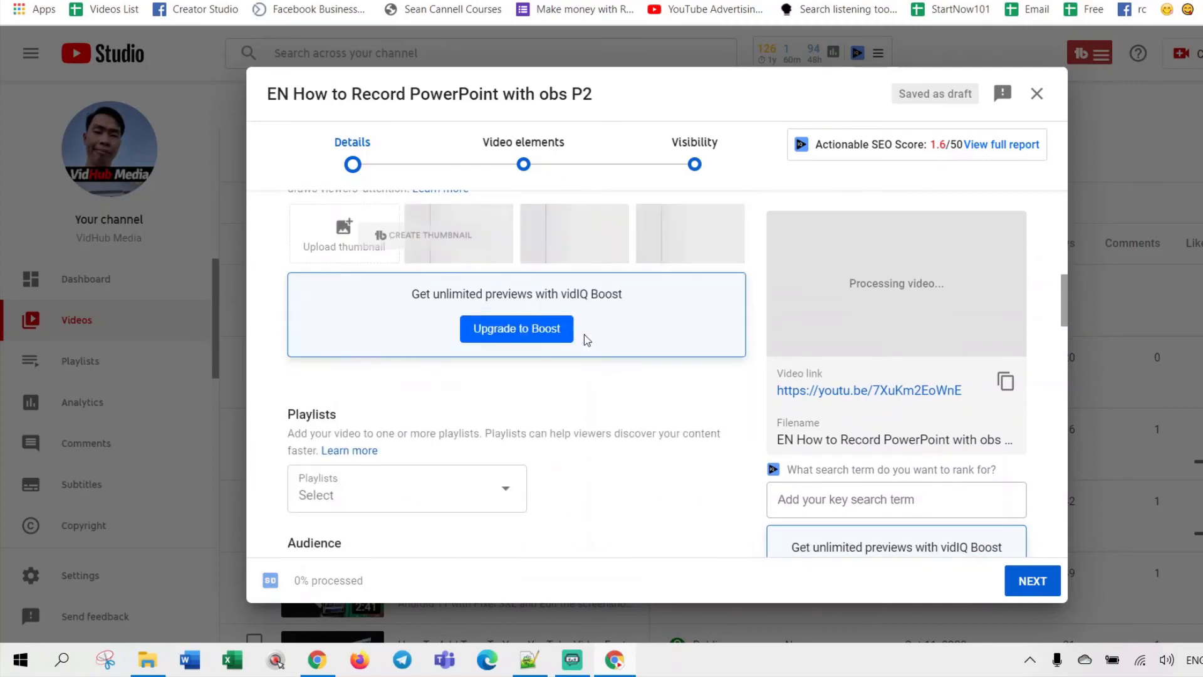
scroll(584, 340, down, 8)
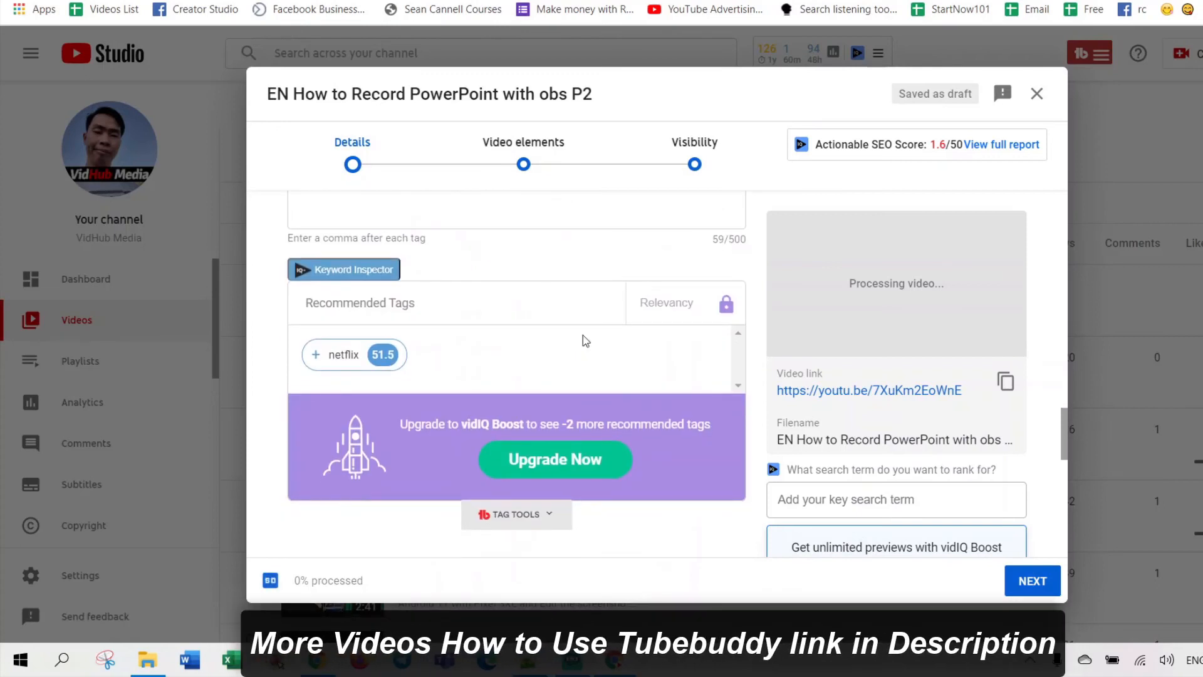
scroll(584, 342, down, 8)
scroll(586, 340, down, 4)
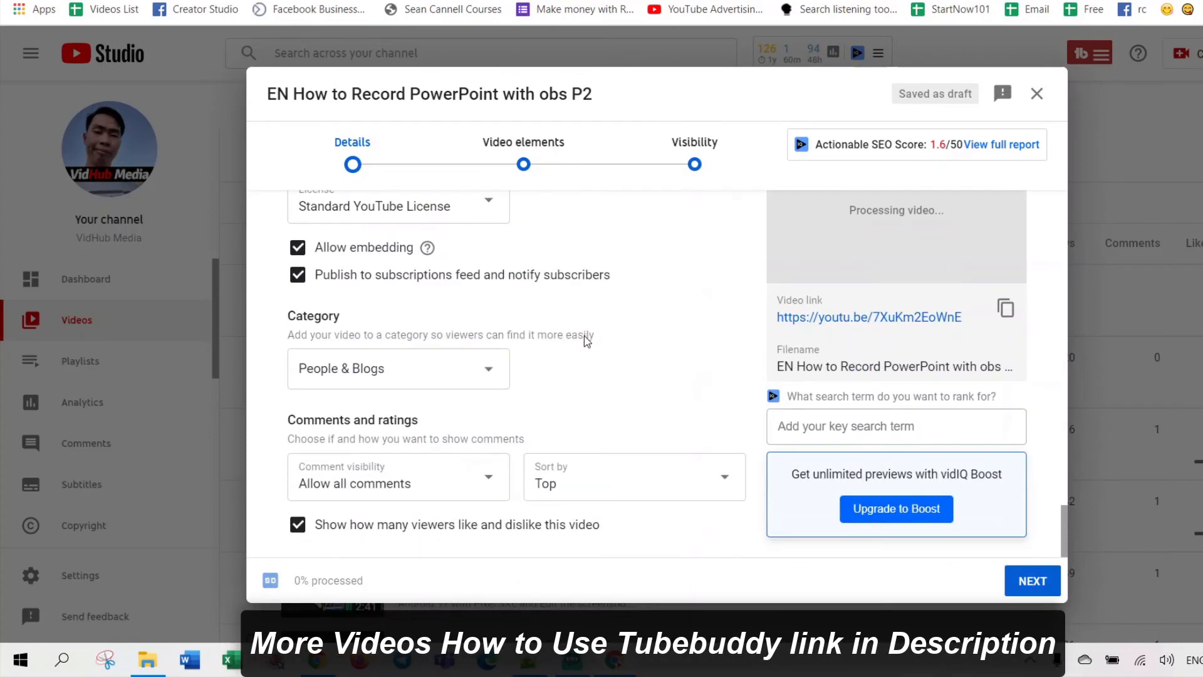
scroll(608, 340, up, 15)
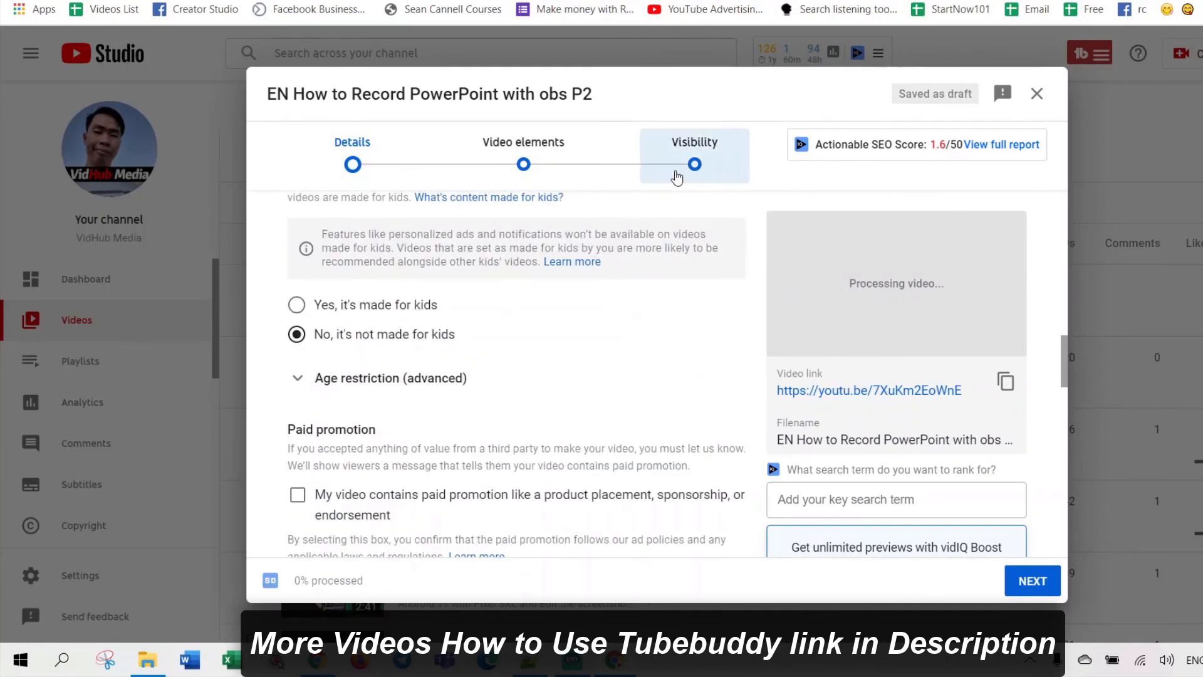
Advance the video draft past the video elements stage to its visibility settings
click(1032, 583)
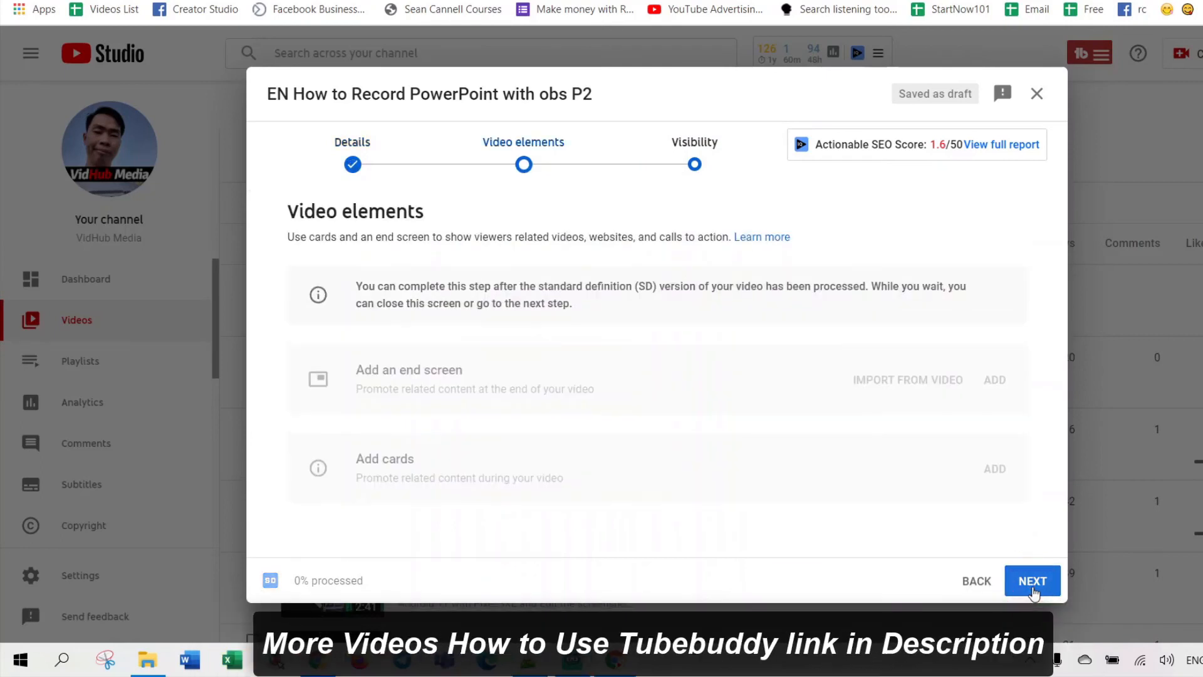
click(1032, 588)
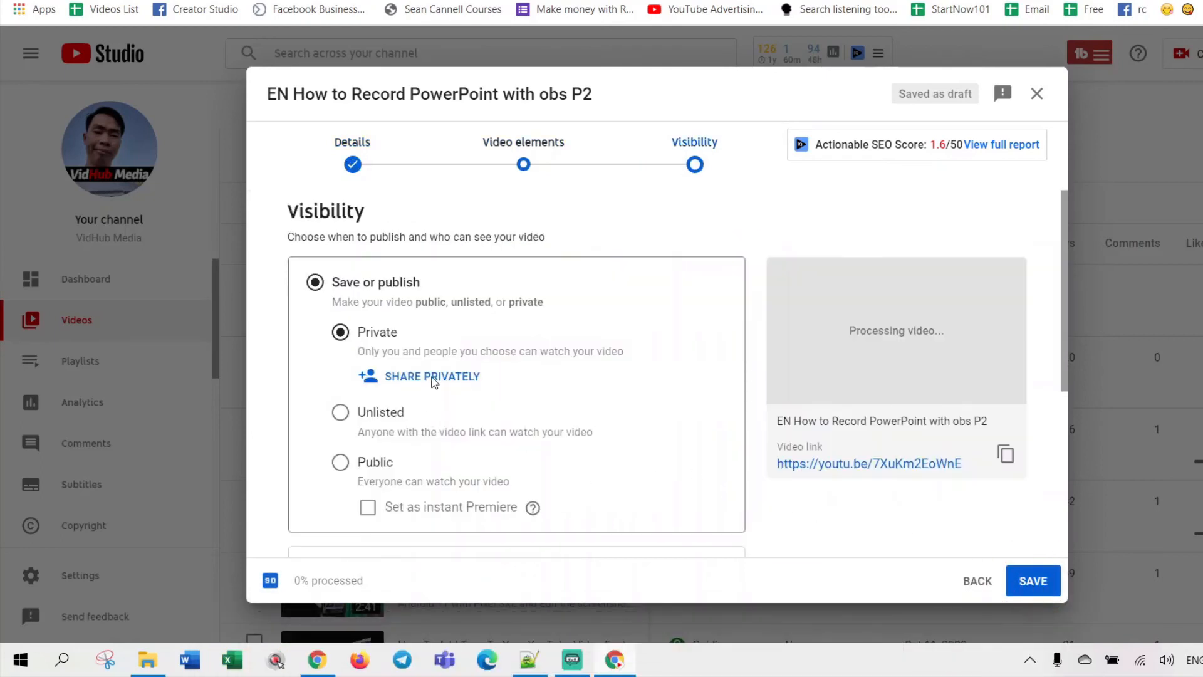